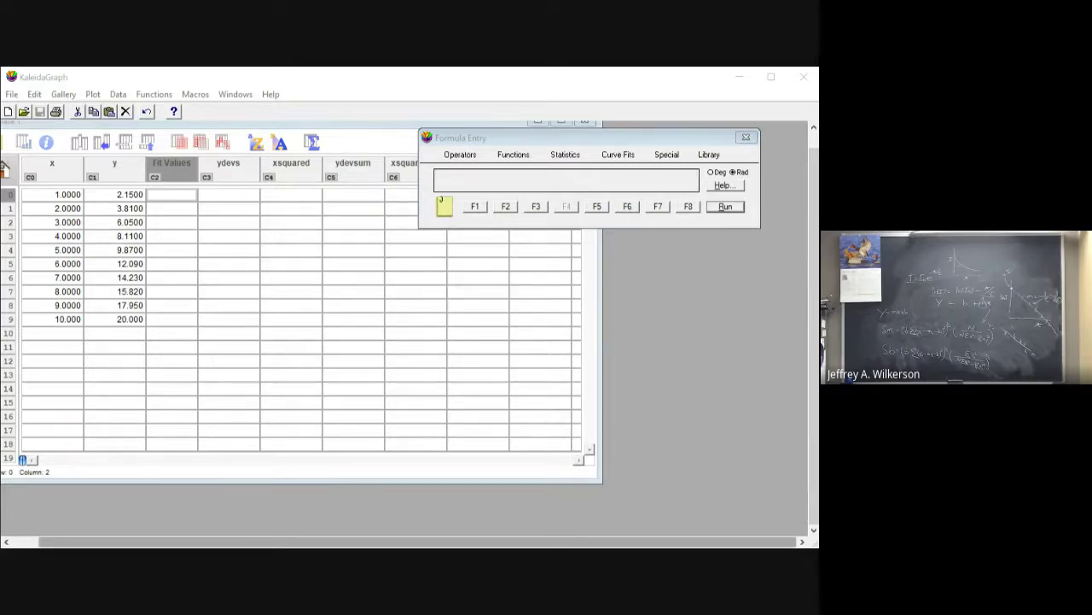
Step: Create a scatter plot of y against x and move the plot window up into full view
key(alt+Tab)
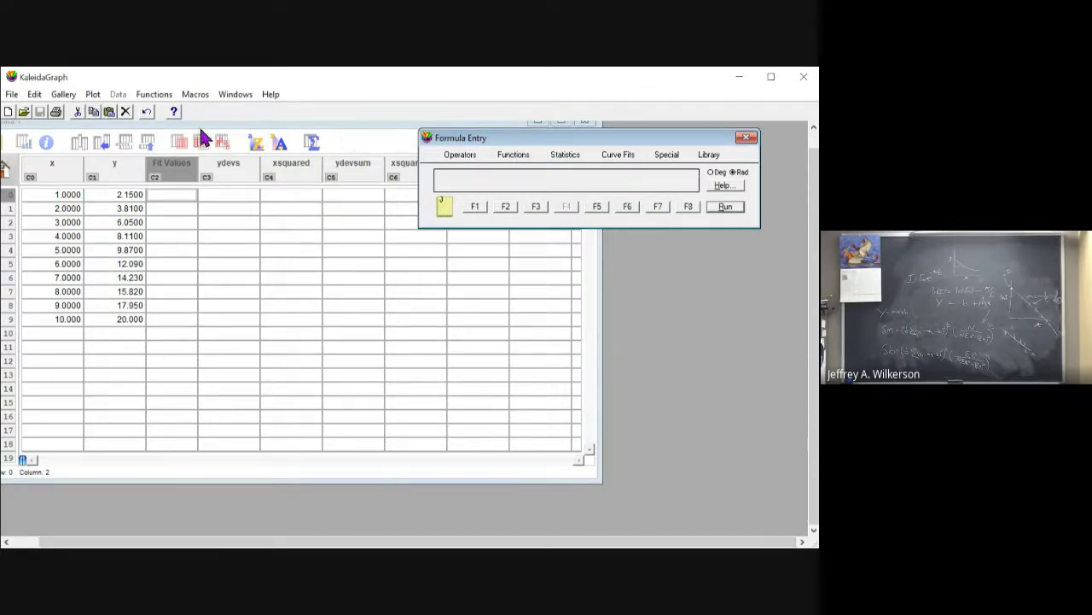
click(63, 94)
mouse_move(111, 115)
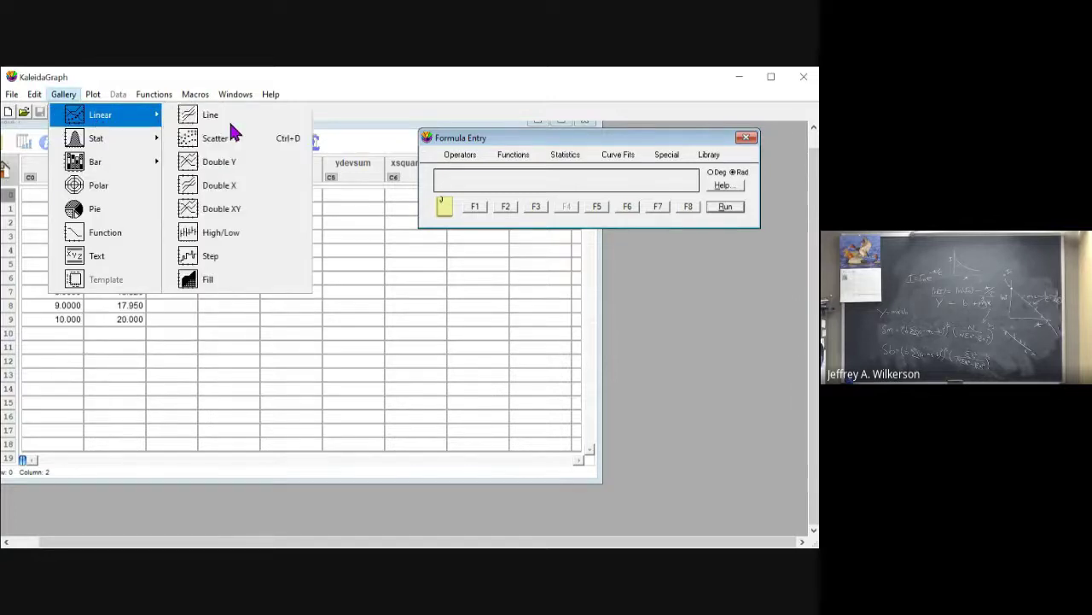
click(239, 138)
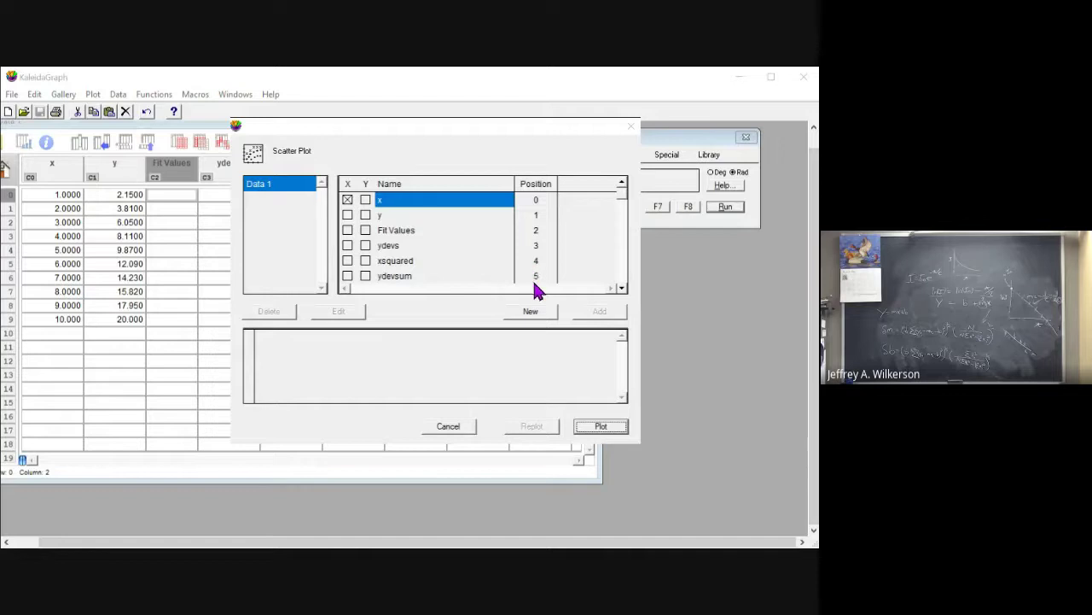
key(space)
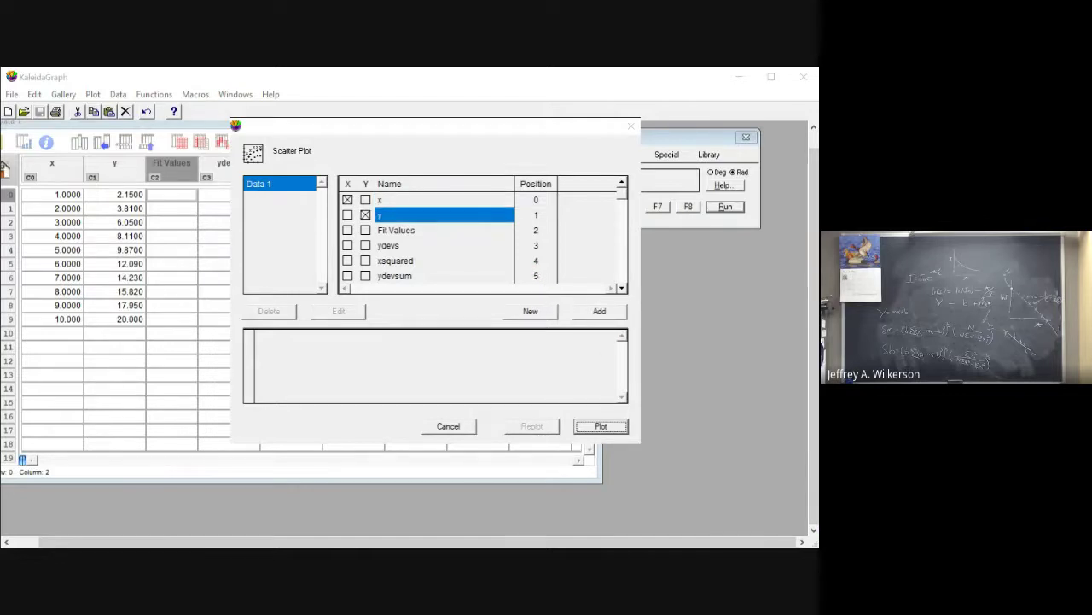
key(Return)
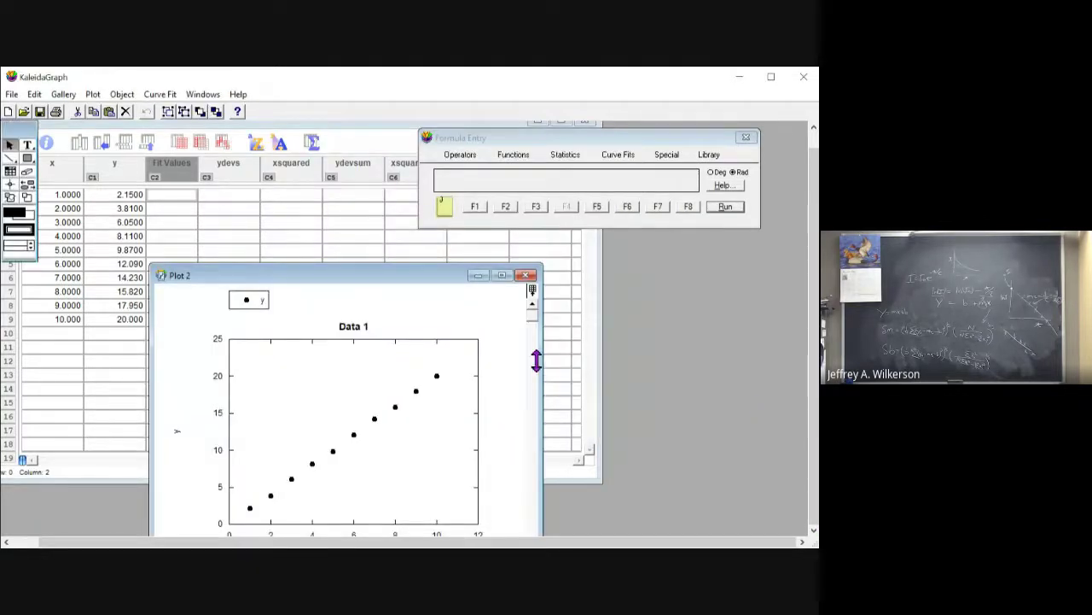
drag(401, 274, 408, 151)
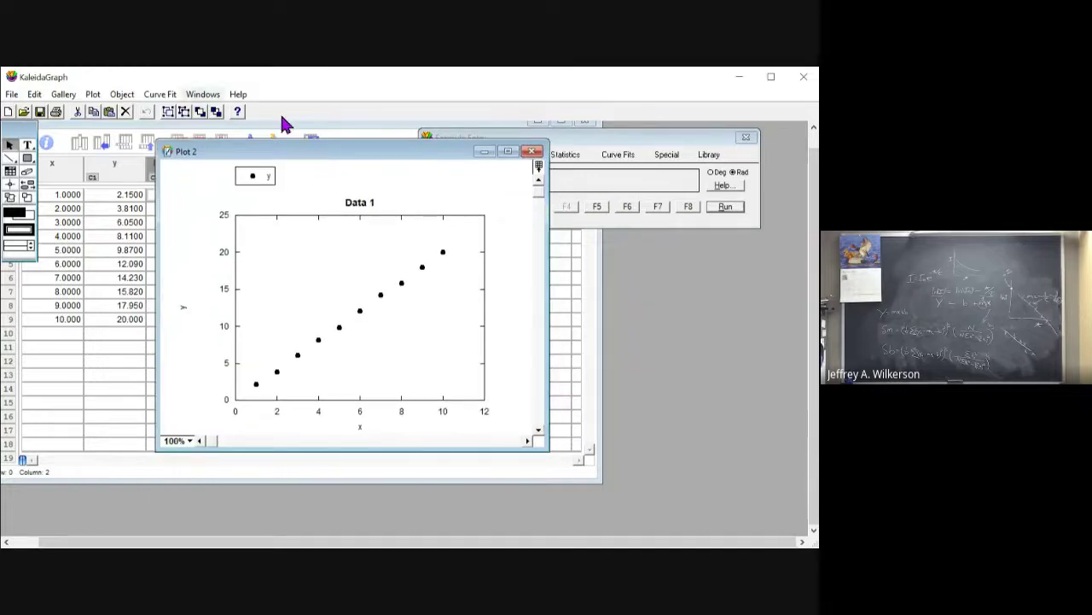
Step: Fit a linear curve to the y data in the scatter plot
click(160, 94)
click(258, 131)
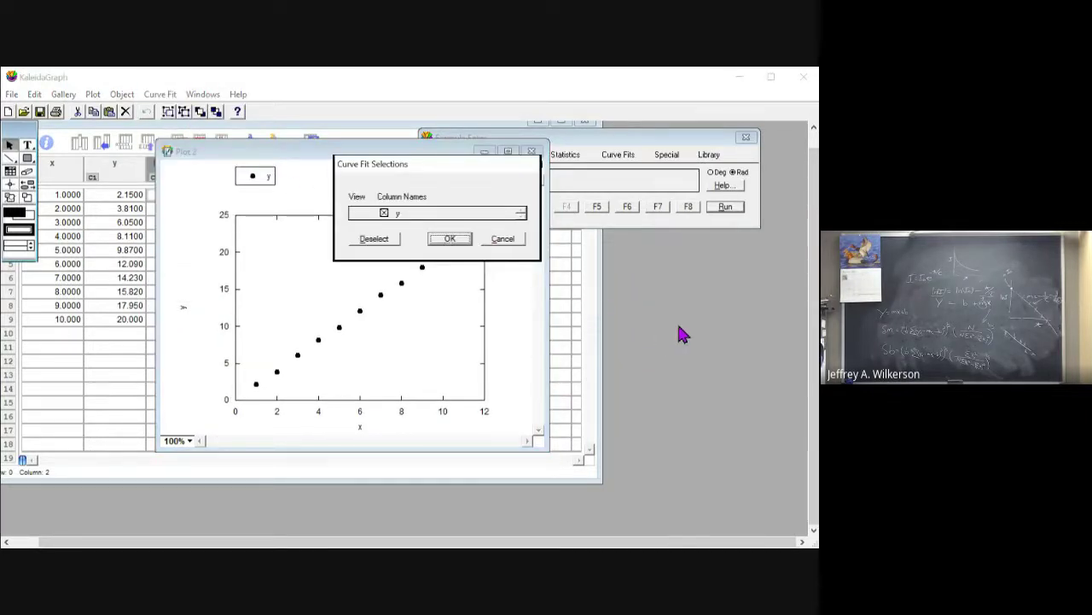
key(Return)
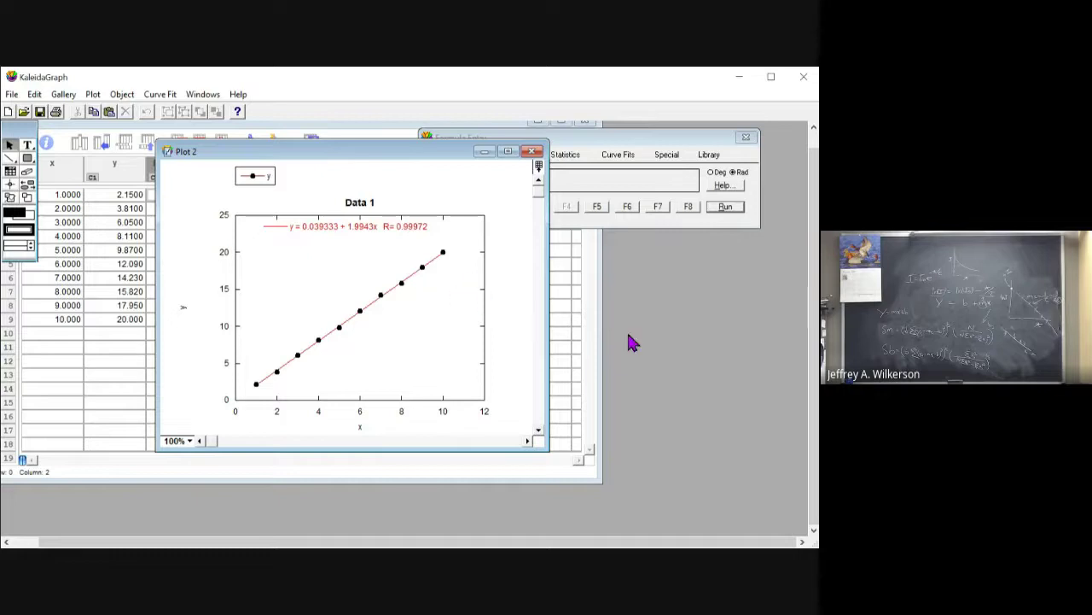
Step: Copy the linear fit's curve values into the data table
click(168, 94)
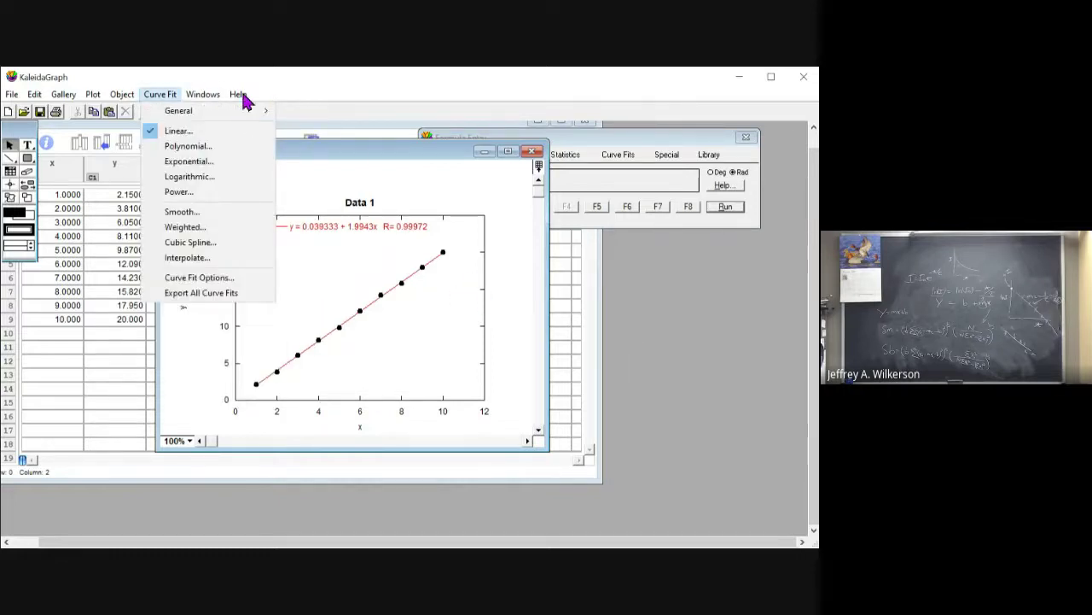
click(264, 145)
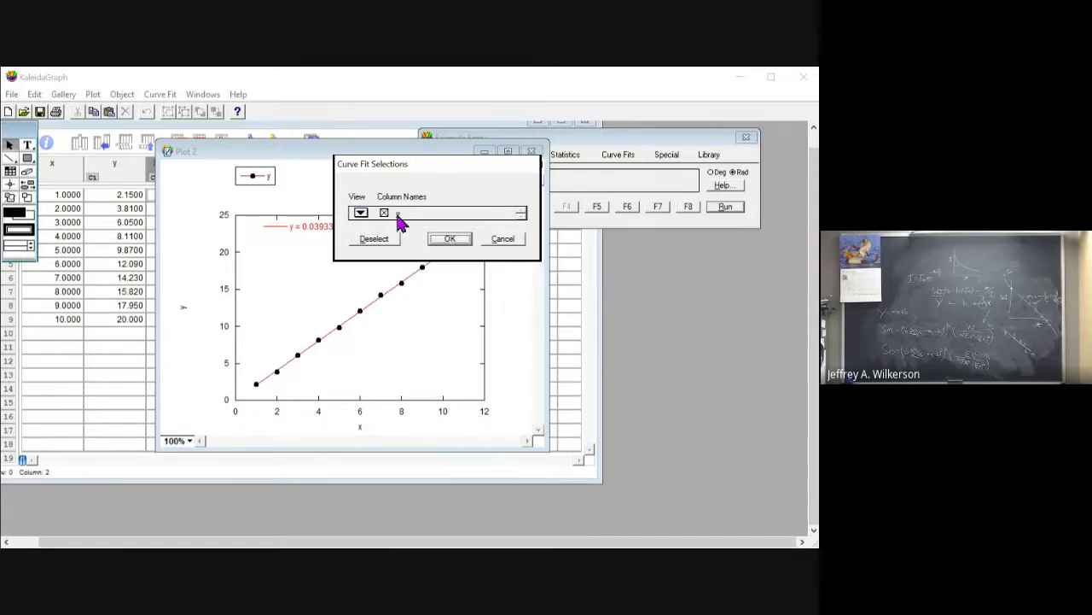
key(Return)
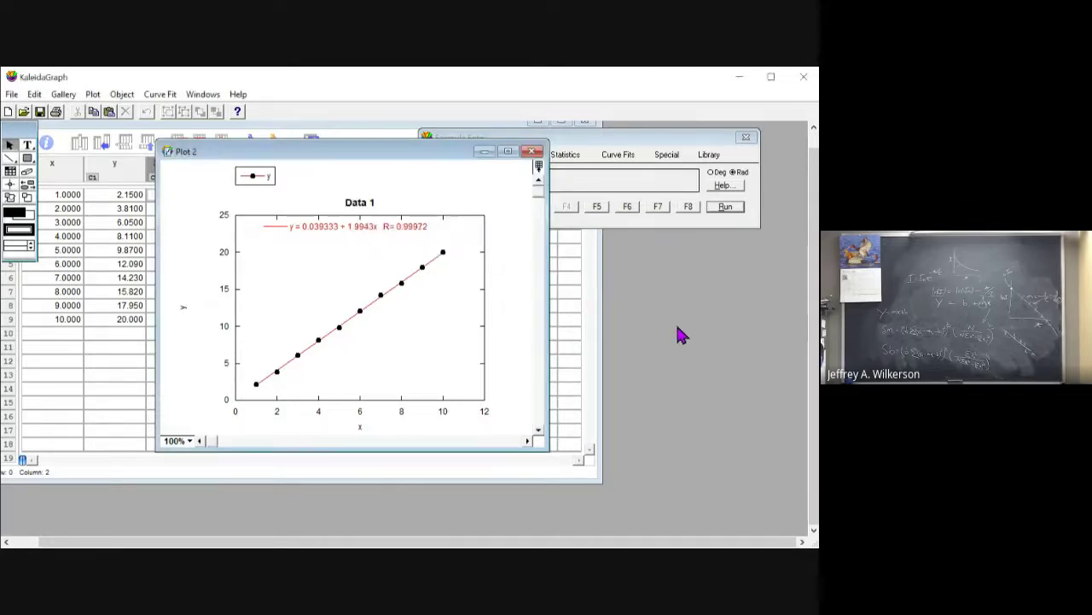
click(572, 342)
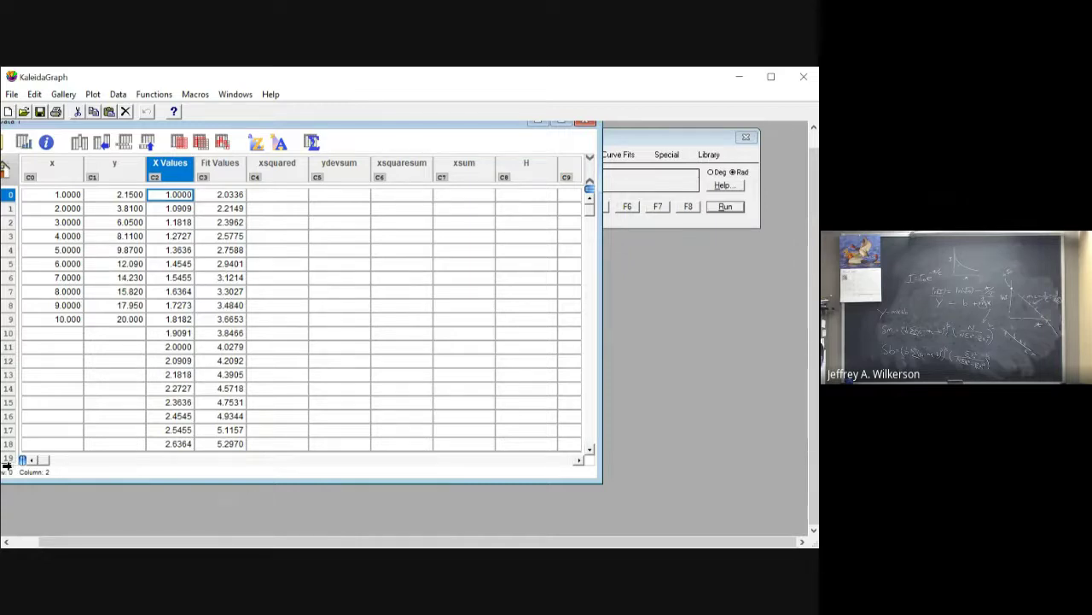
Step: Clear the copied curve values from the X Values and Fit Values columns, including all rows from 10 down
drag(10, 333, 10, 467)
key(Delete)
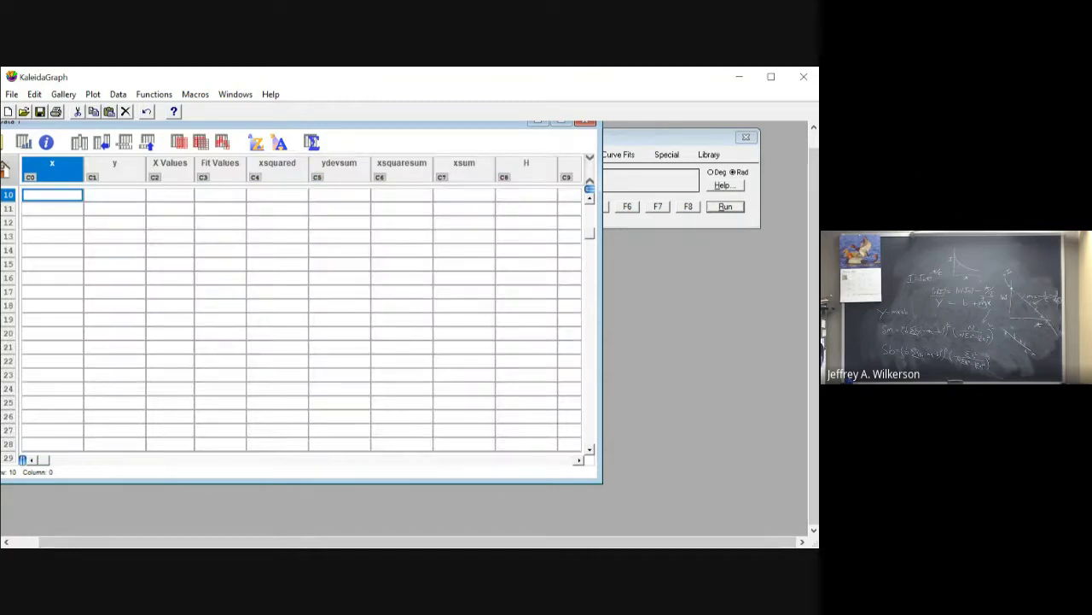
scroll(302, 320, up, 3)
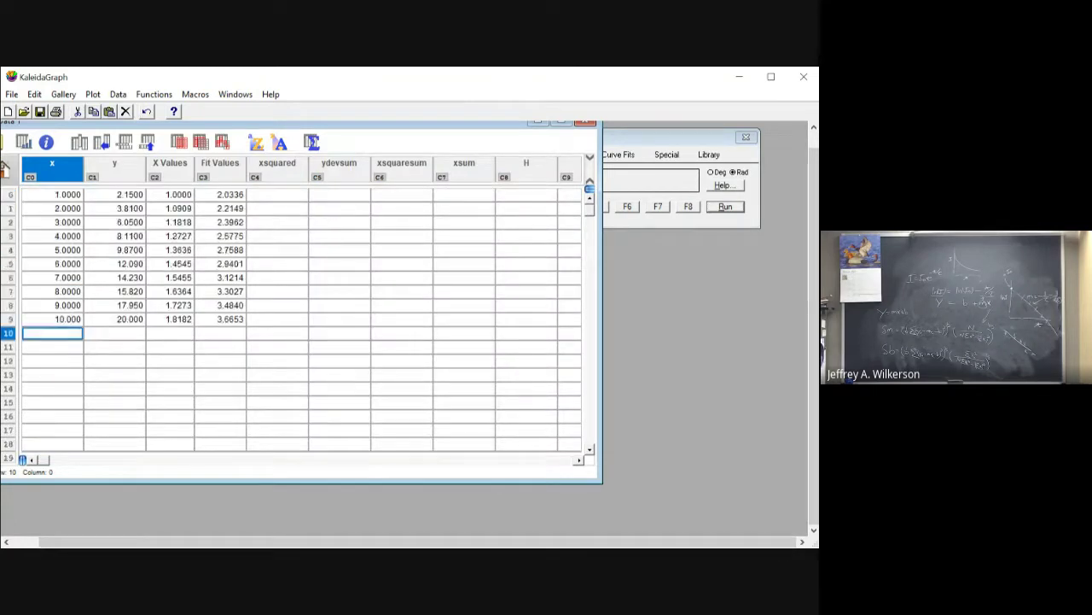
scroll(301, 320, down, 3)
scroll(302, 320, up, 3)
drag(170, 168, 277, 168)
key(Delete)
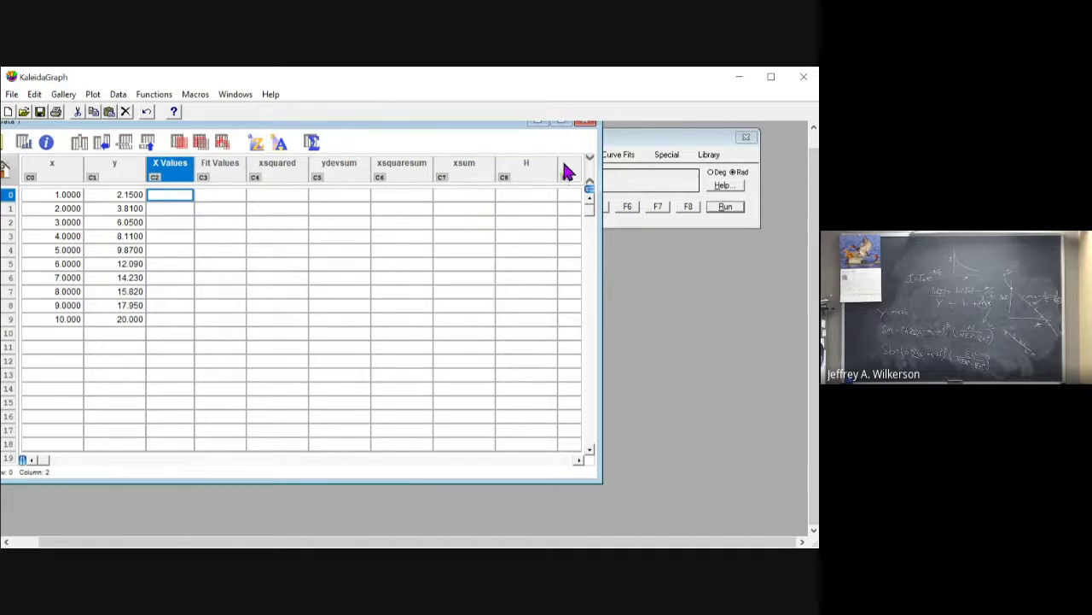
Step: Bring the whole data table into view and copy the linear fit's residuals from the plot into it
drag(568, 160, 688, 169)
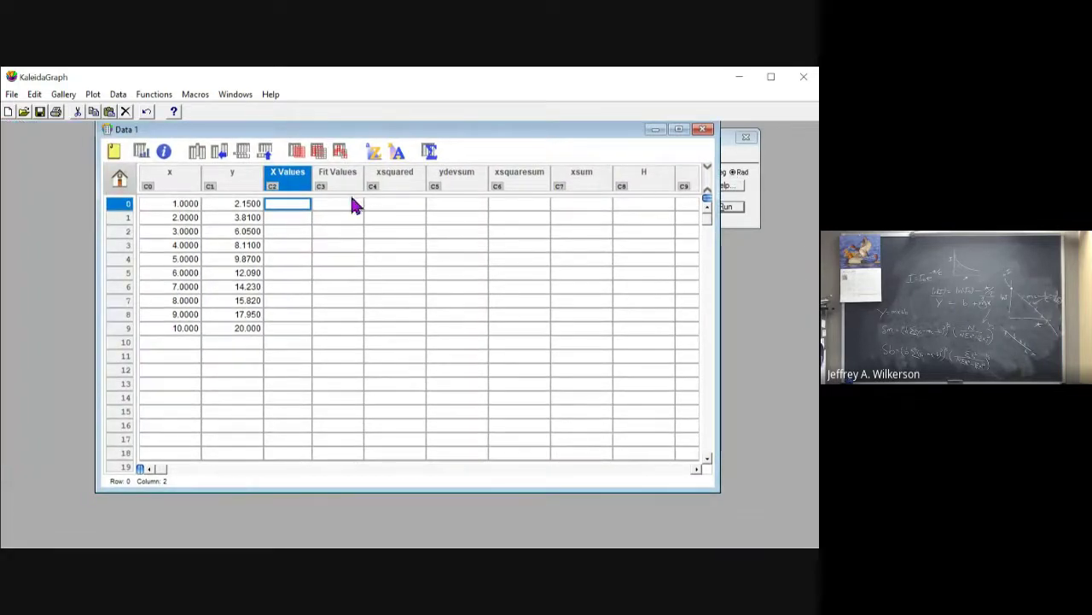
drag(474, 157, 465, 207)
click(469, 177)
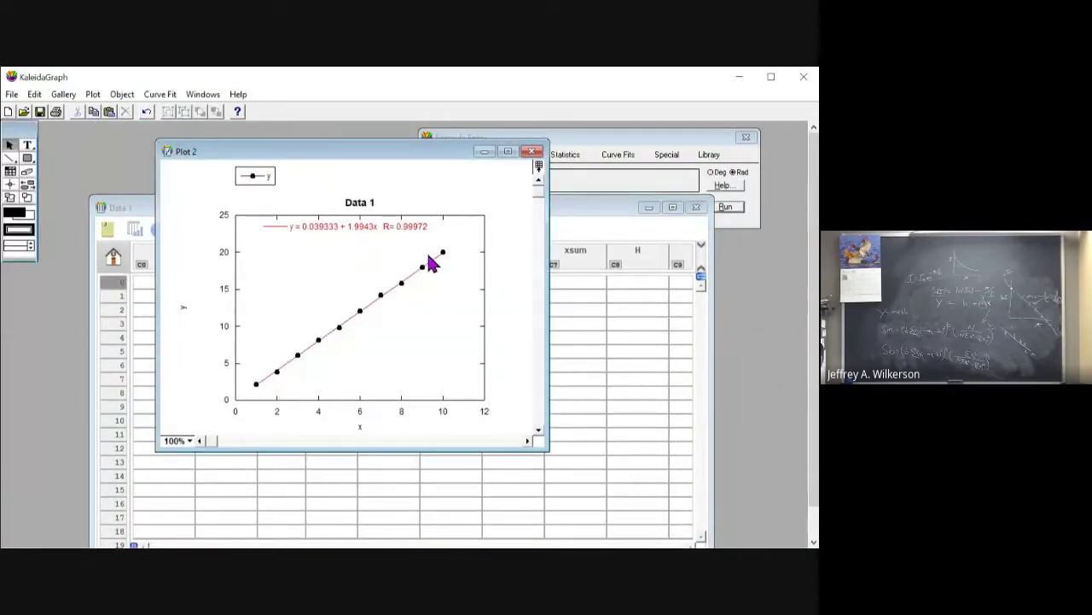
click(159, 94)
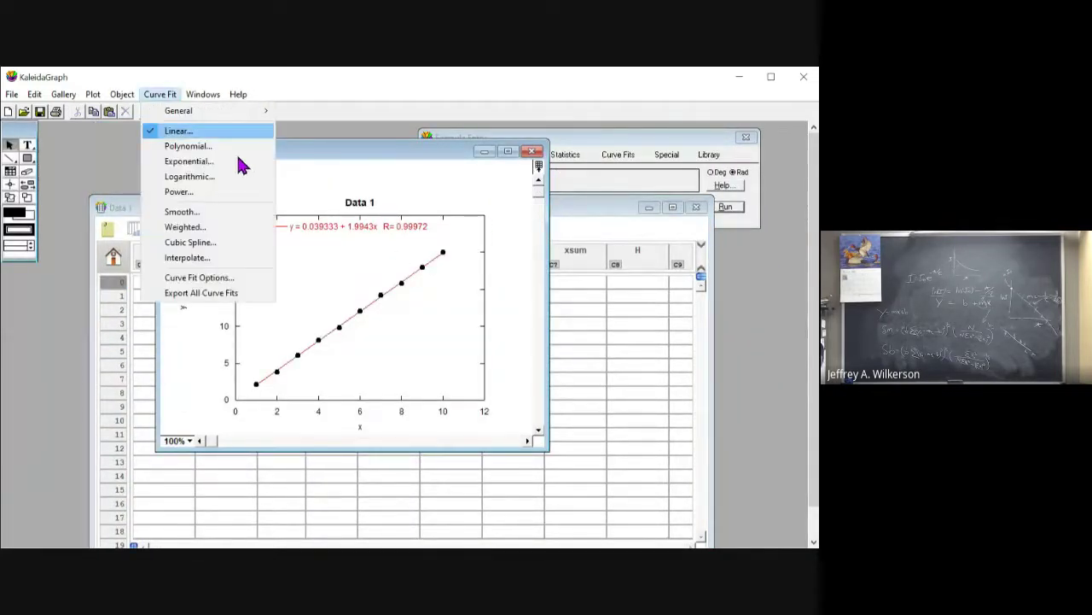
click(270, 167)
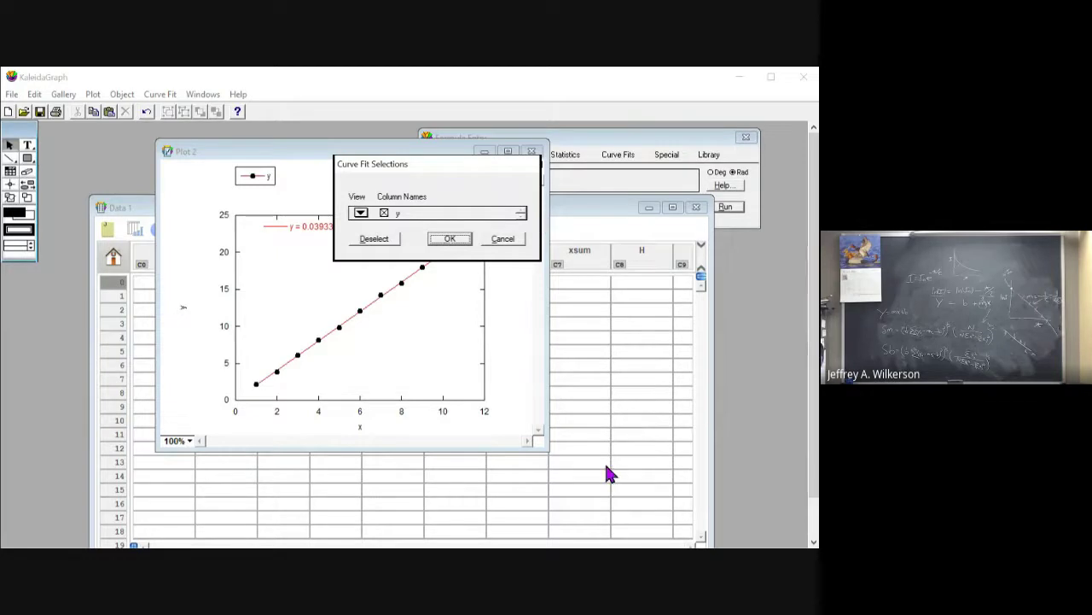
key(Return)
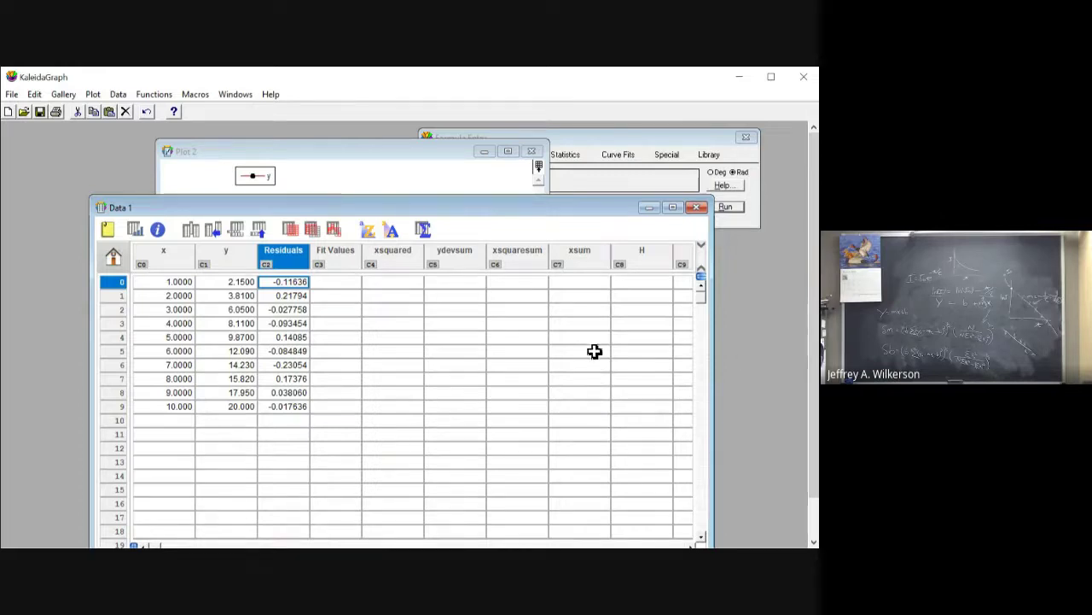
Step: Fill the xsquared column by running the formula c4 = c0^2
key(Right)
key(Right)
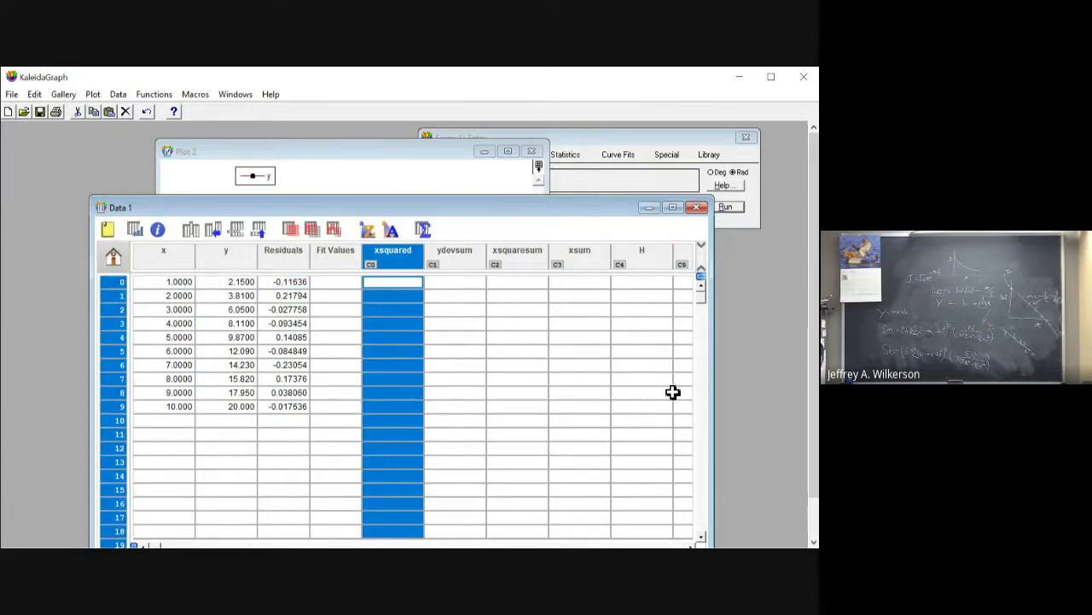
key(Right)
key(ctrl+f)
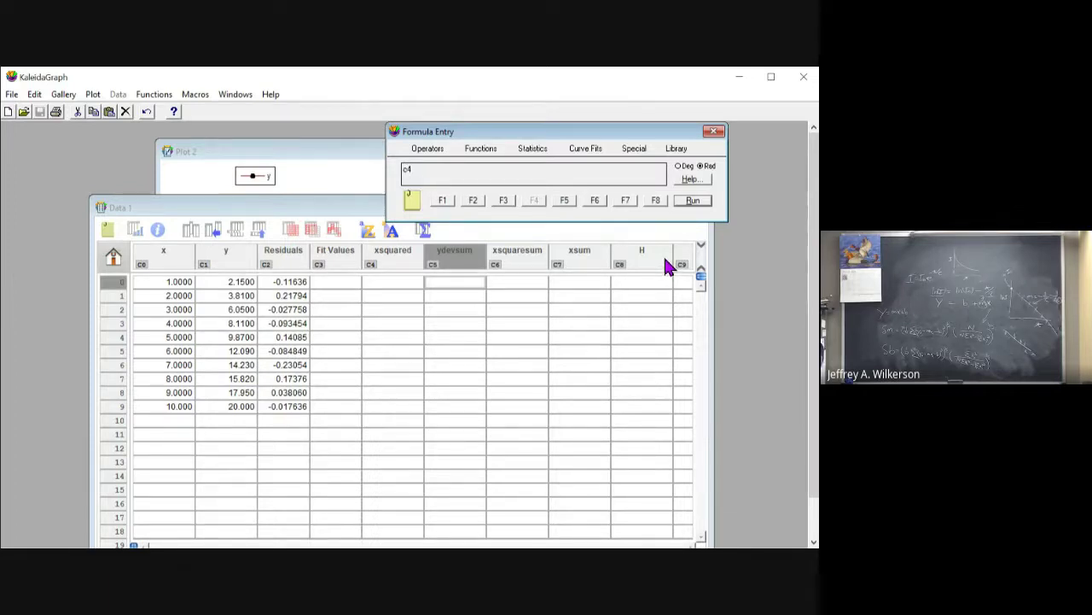
text(4 =)
text(c0^2)
key(Return)
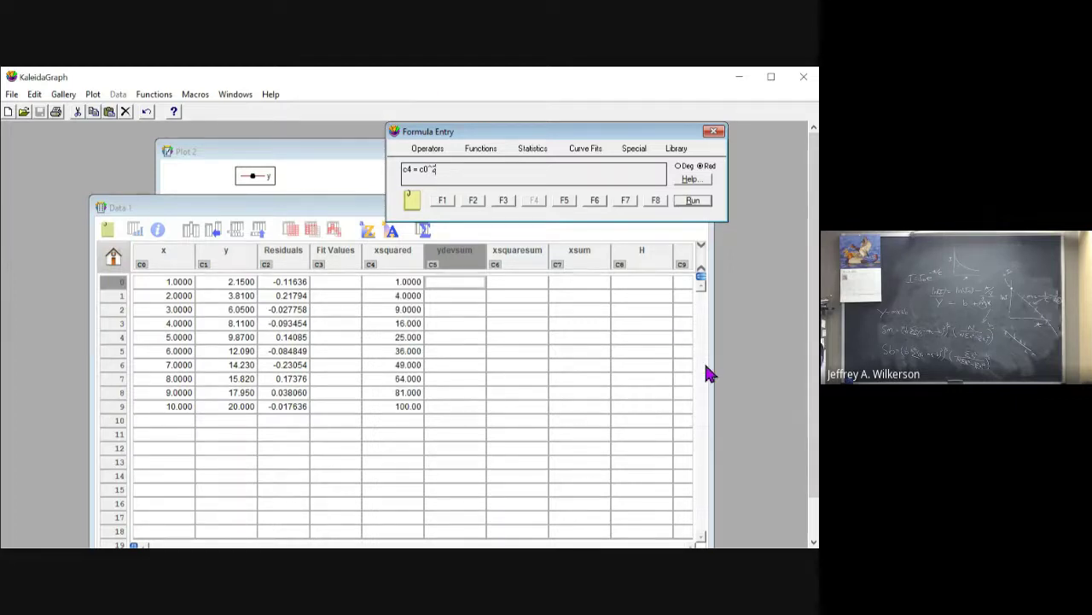
click(705, 399)
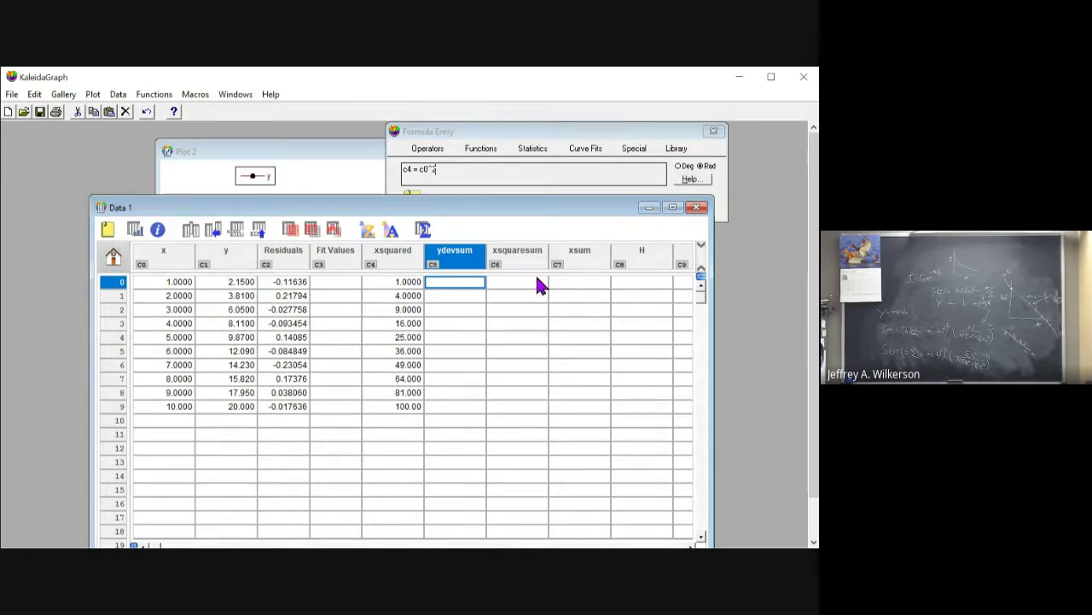
drag(538, 208, 543, 185)
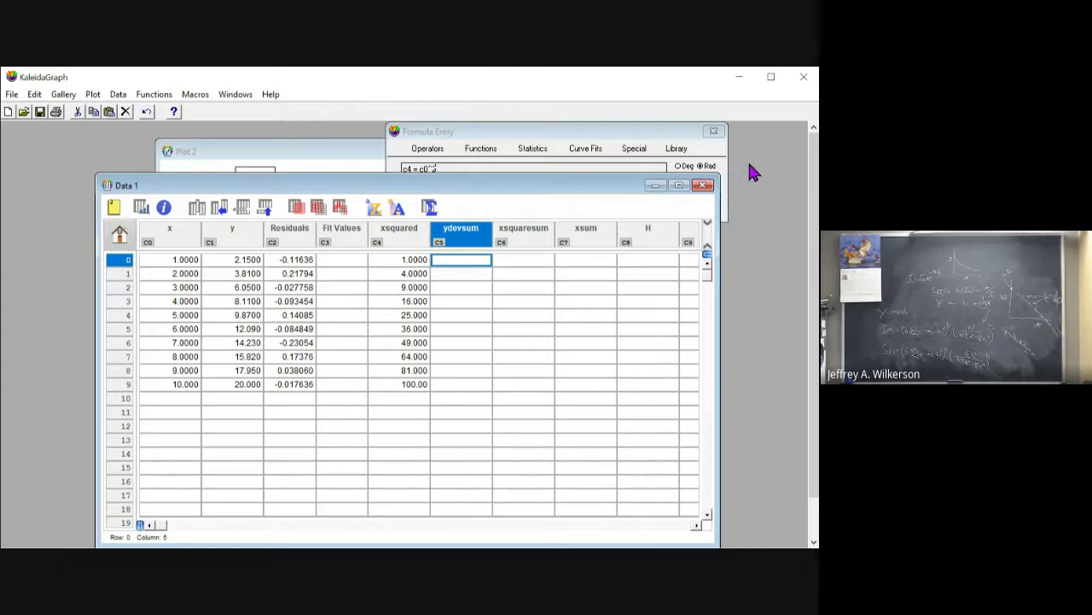
click(724, 182)
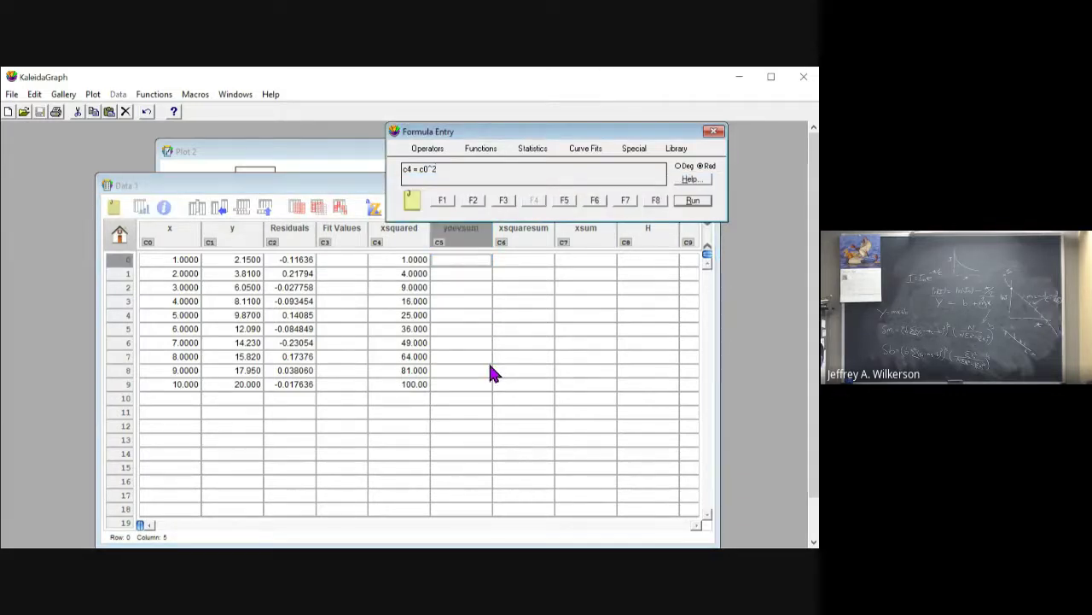
key(BackSpace)
text(4)
click(715, 358)
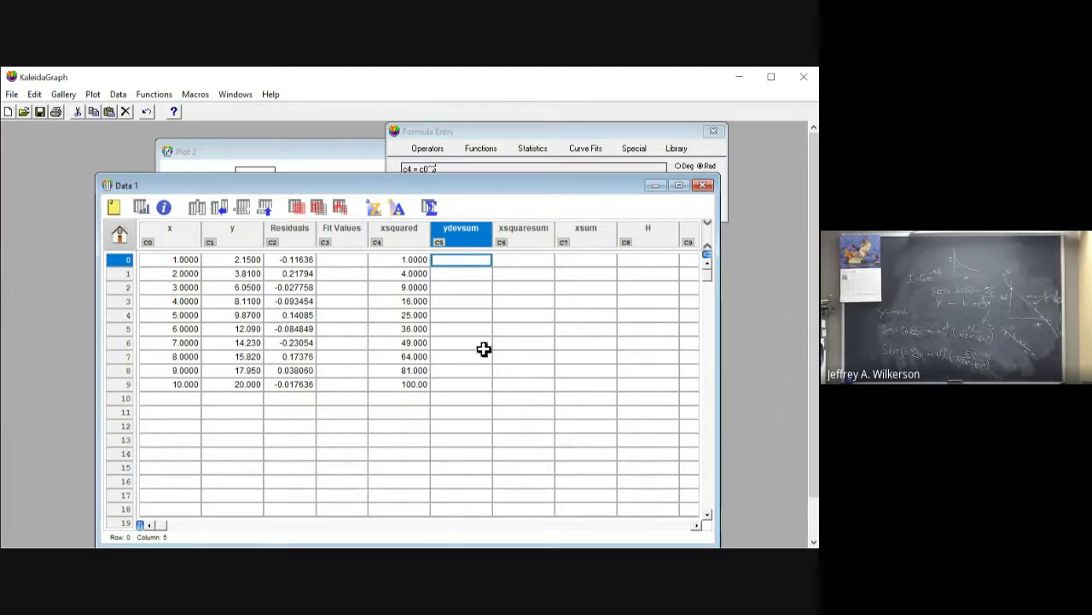
Step: Rename the empty Fit Values column beside the residuals as Res squared
click(290, 230)
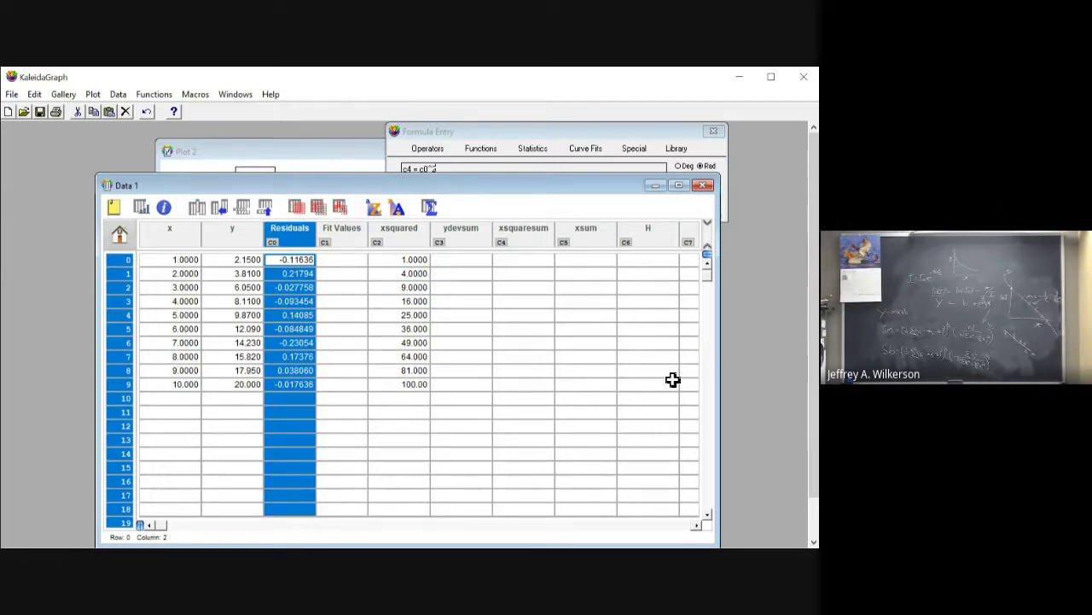
key(Tab)
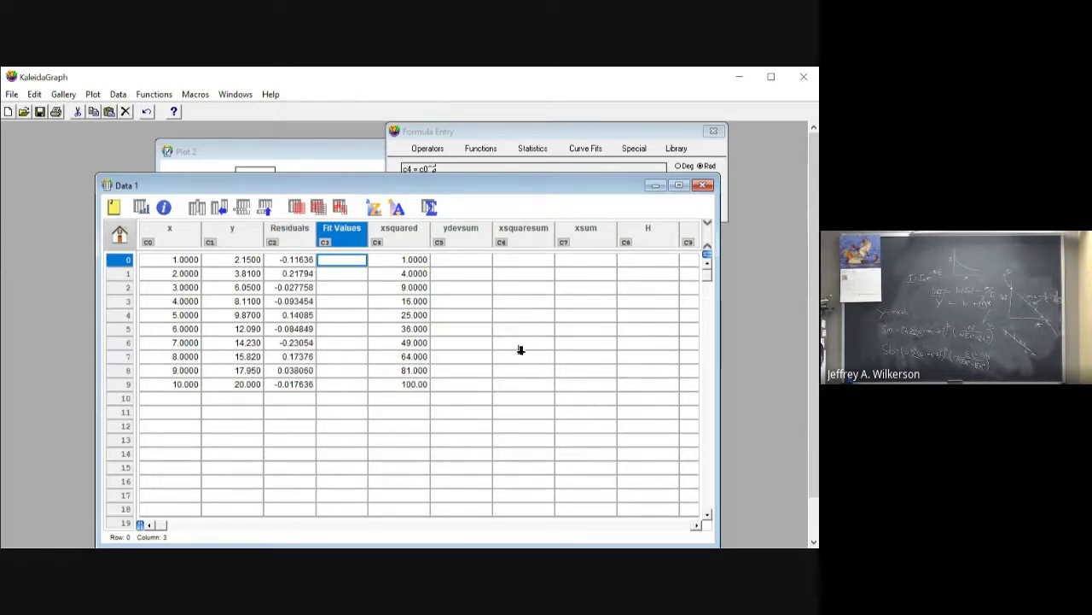
key(Up)
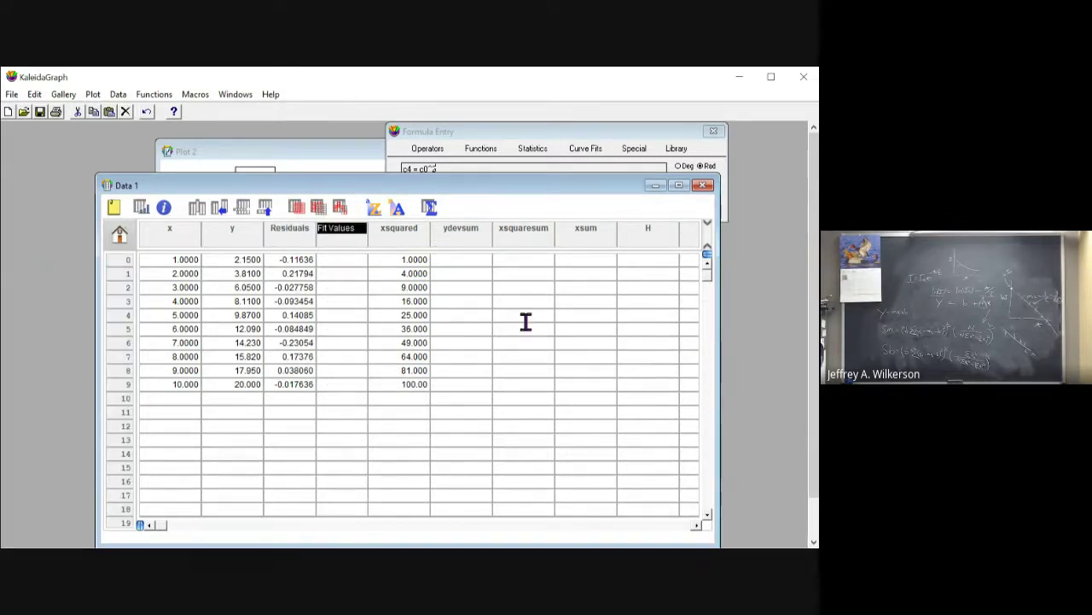
text(Res squares)
key(BackSpace)
text(d)
key(Return)
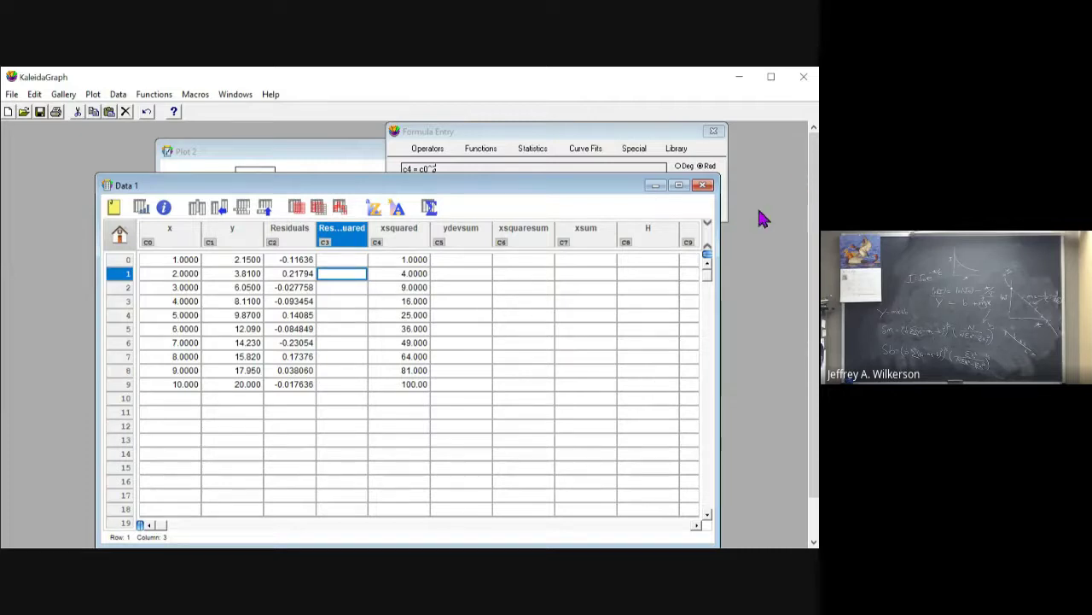
Step: Fill the Res squared column by running the formula c3 = c2^2
click(726, 215)
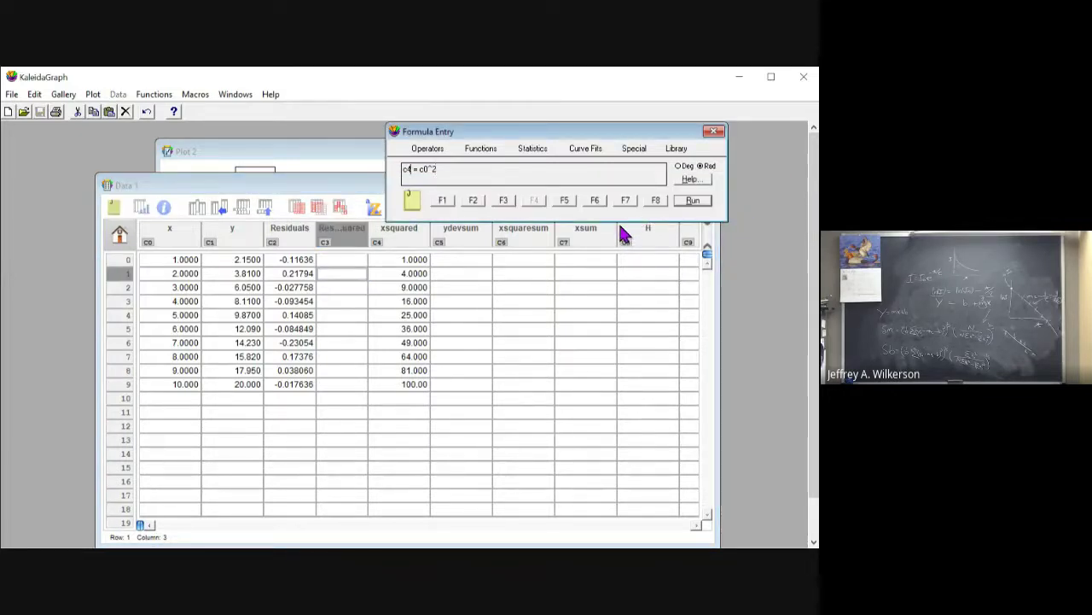
key(BackSpace)
text(3)
key(BackSpace)
text(4)
key(Return)
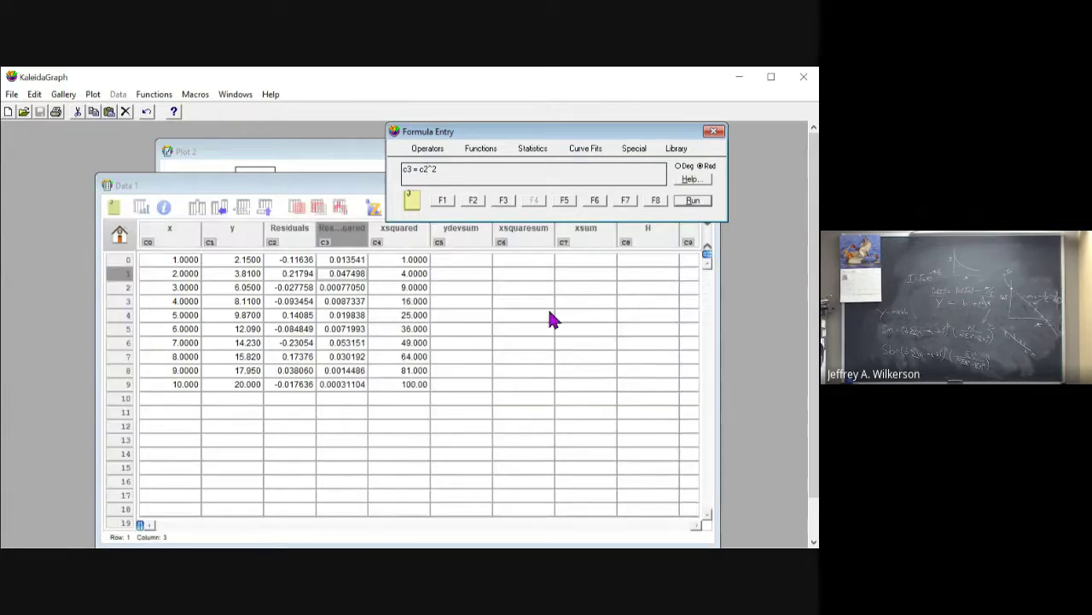
click(534, 318)
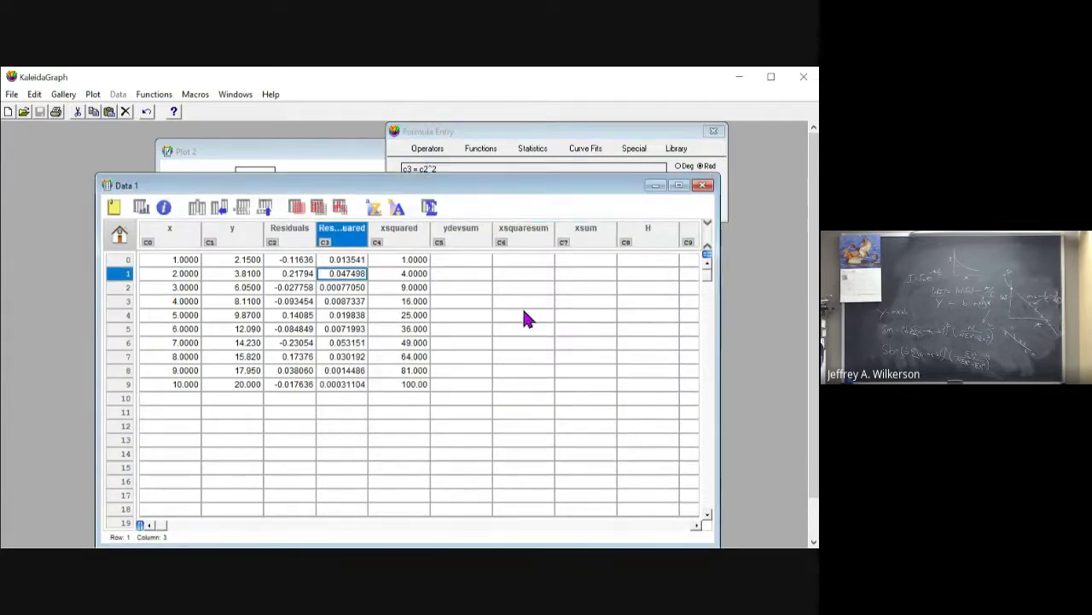
Step: Display the column statistics for the Res squared column and read off its sum
click(354, 232)
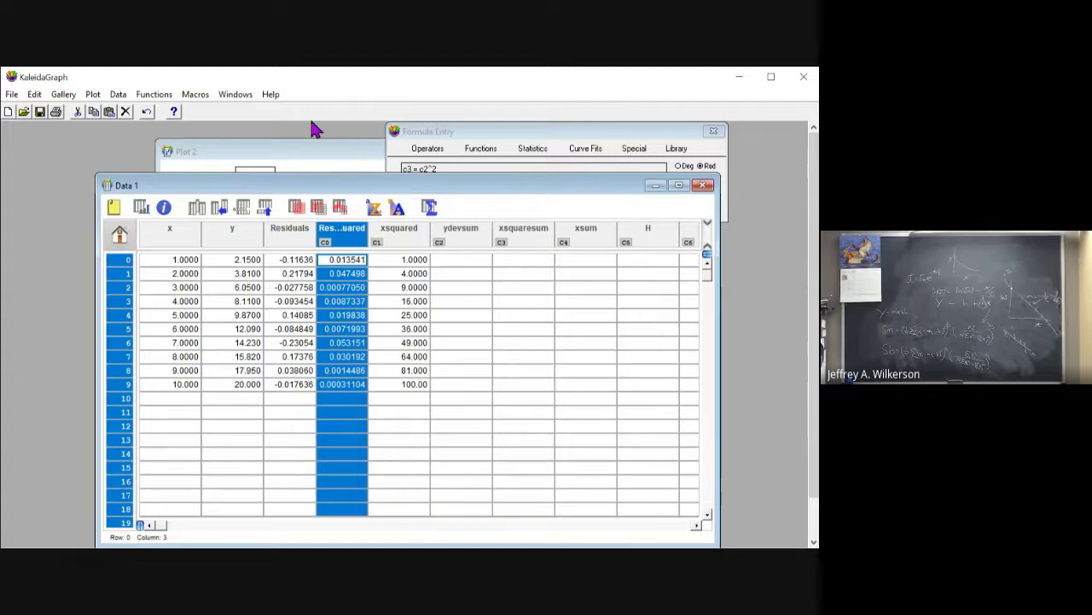
click(195, 93)
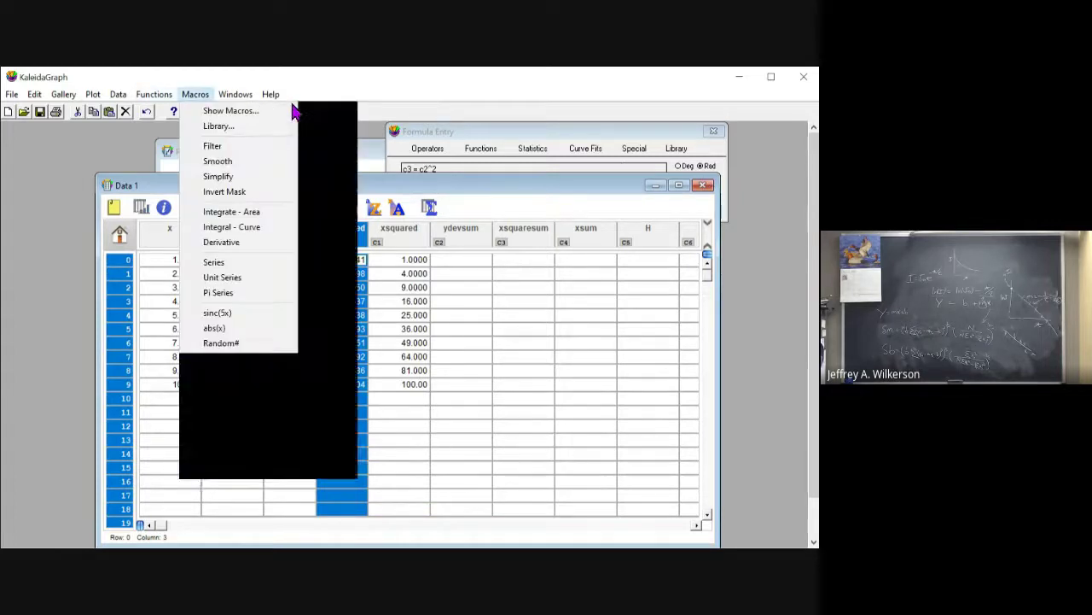
key(Left)
key(Right)
key(Left)
key(Down)
key(Down)
key(Down)
key(Down)
key(Down)
key(Down)
key(Down)
key(Return)
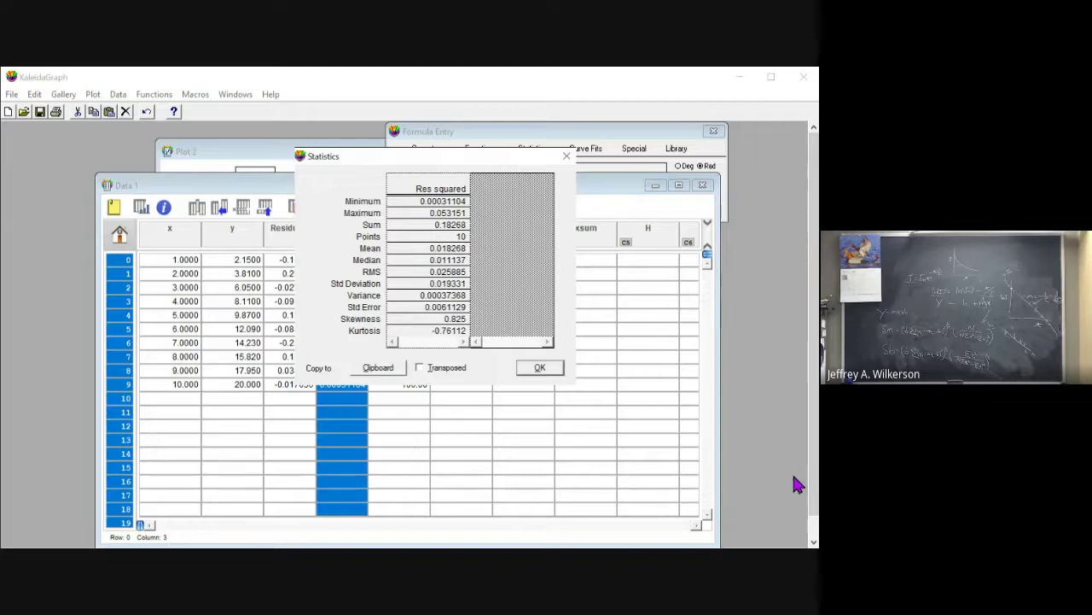
key(Return)
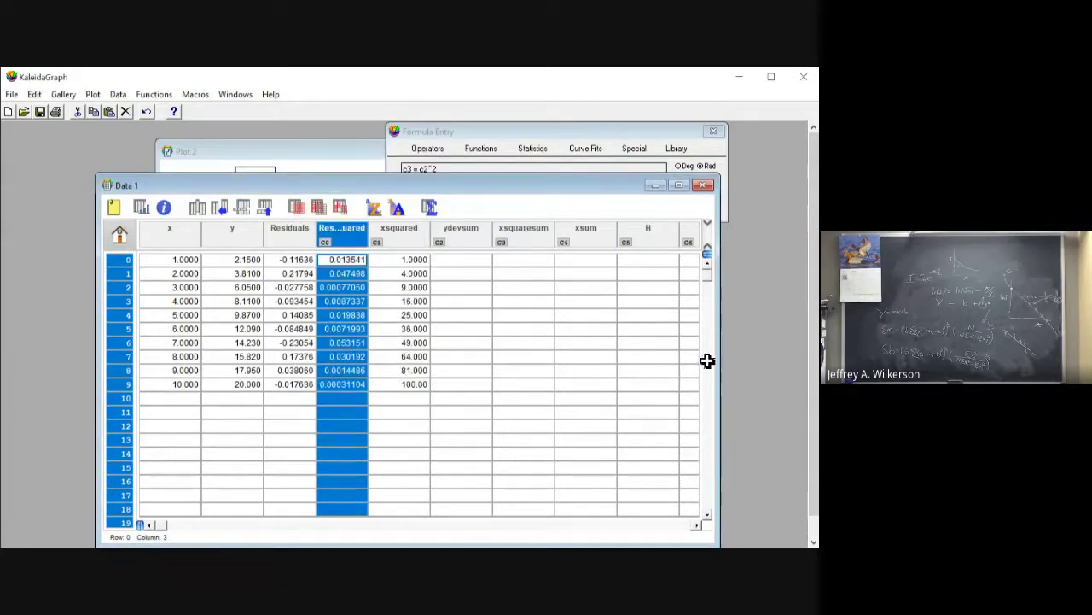
Step: Enter the squared-residual sum 0.18268 in the first row of the ydevsum column
key(Right)
key(Right)
text(182)
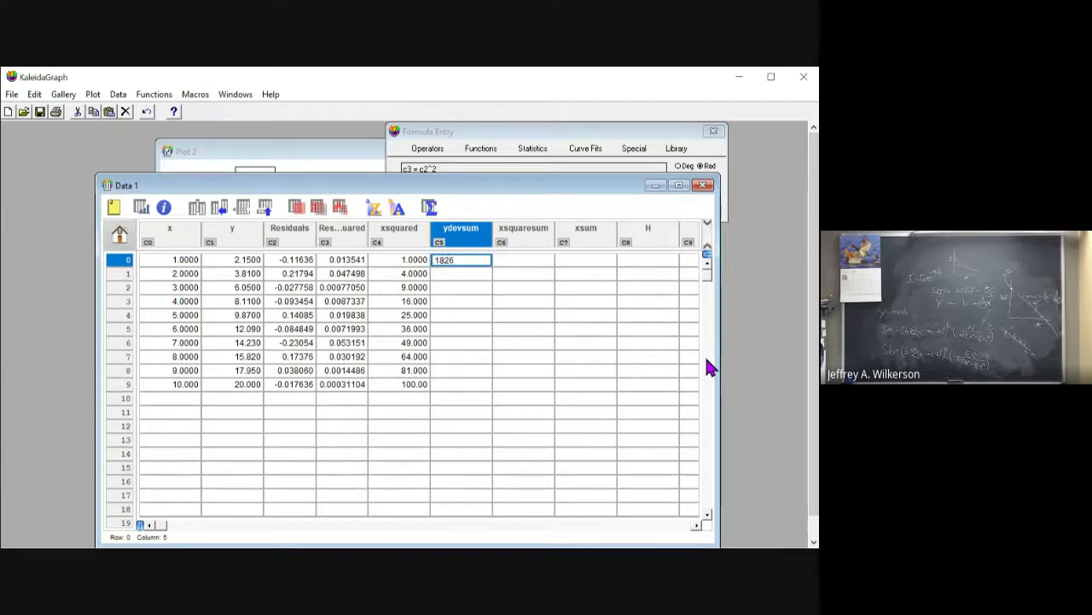
text(68)
key(Return)
Step: Look up the xsquared column's sum in its statistics and enter 385 in the first row of xsquaresum
click(399, 231)
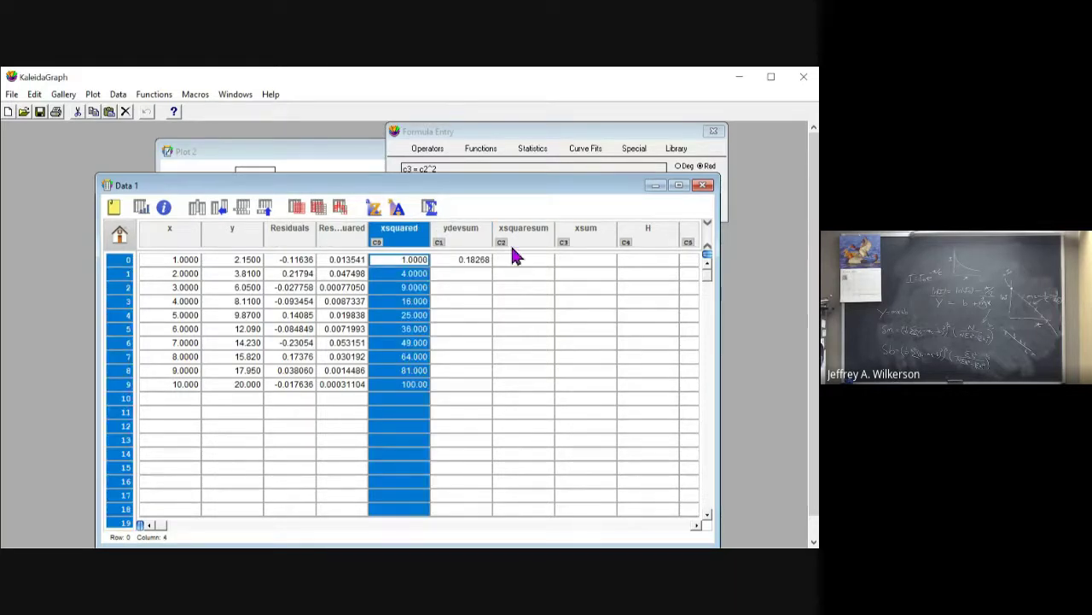
click(154, 94)
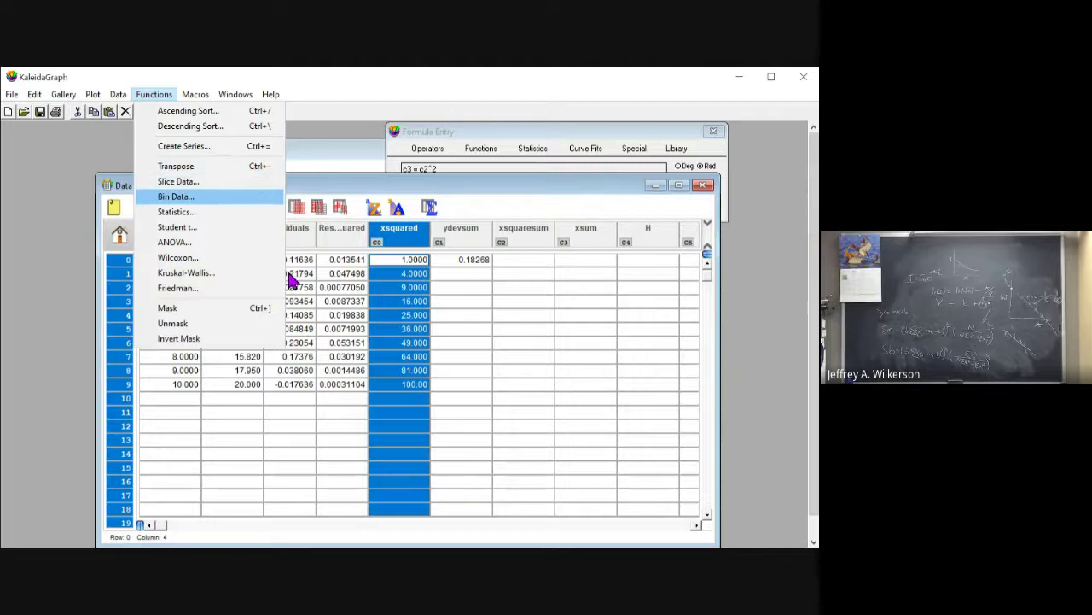
key(Escape)
key(ctrl+equal)
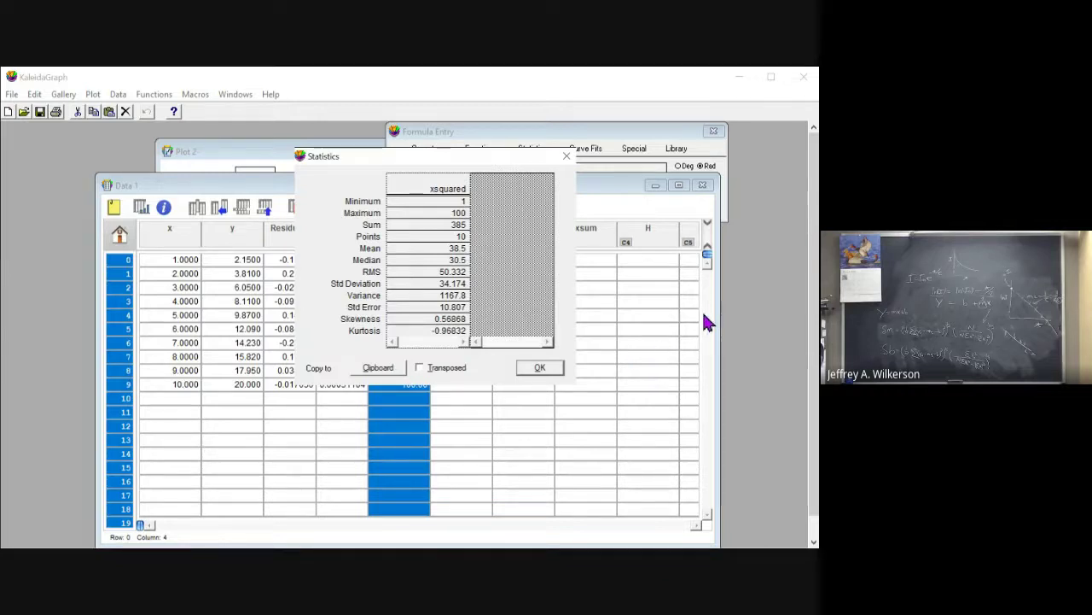
key(Return)
key(Right)
key(Right)
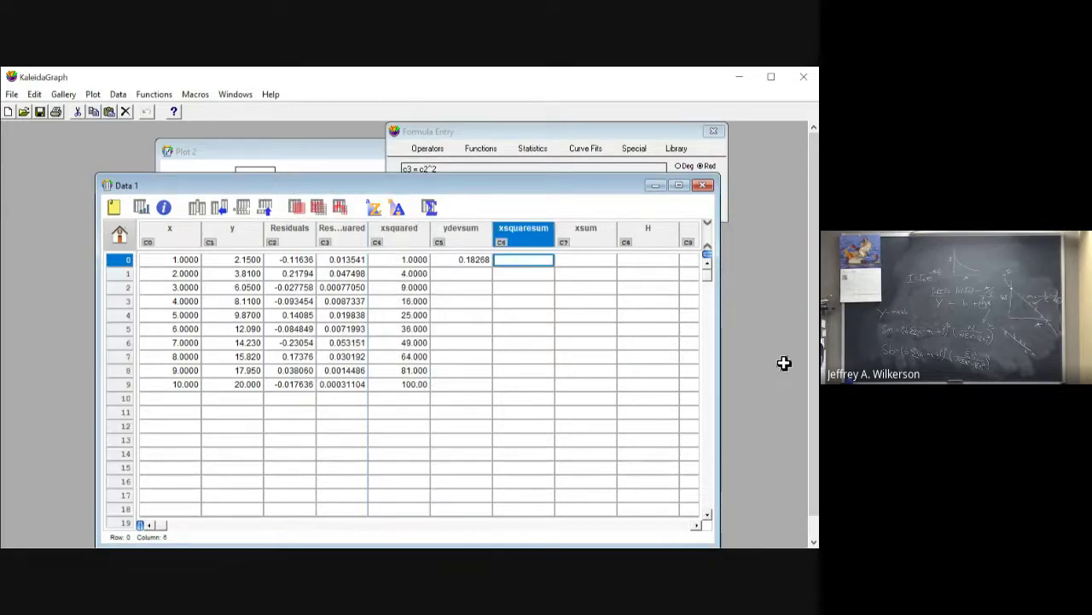
text(385)
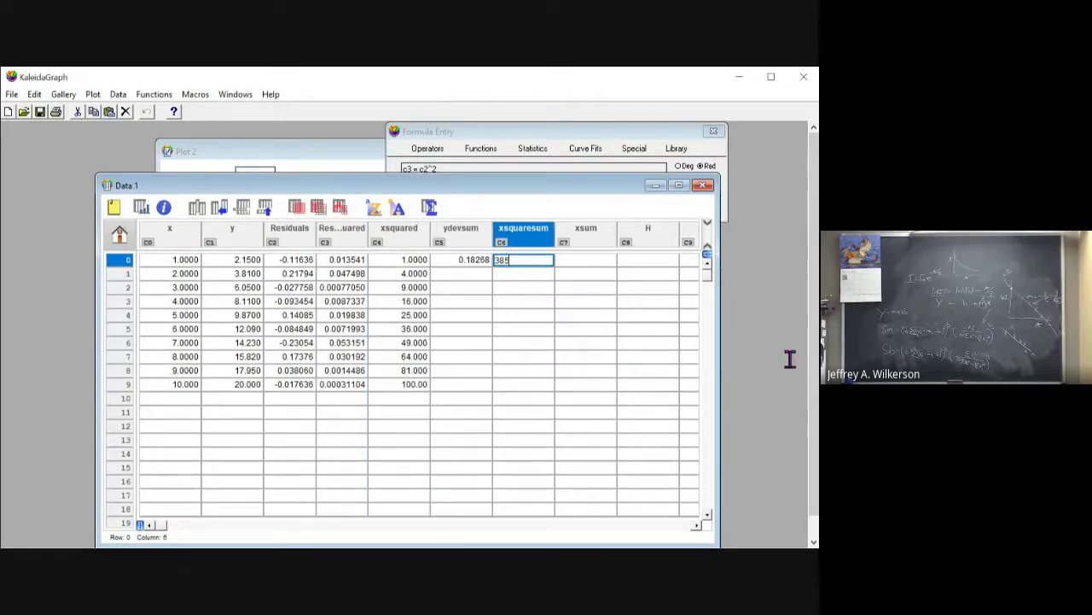
key(Tab)
Step: Look up the x column's sum in its statistics, enter 55 in the first row of xsum, and glance at the fit plot
click(169, 231)
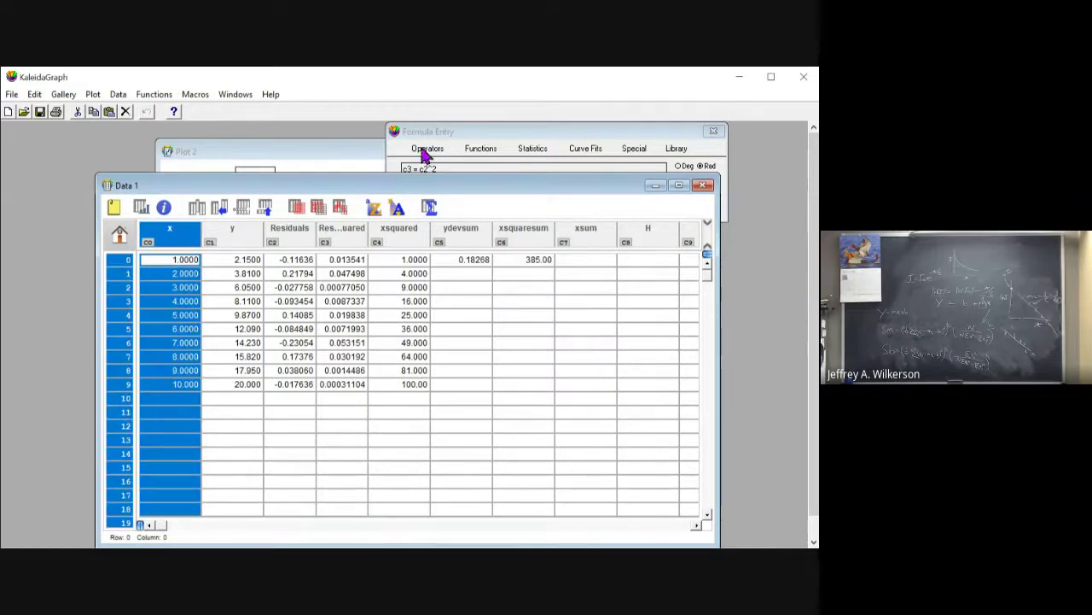
click(154, 93)
click(183, 207)
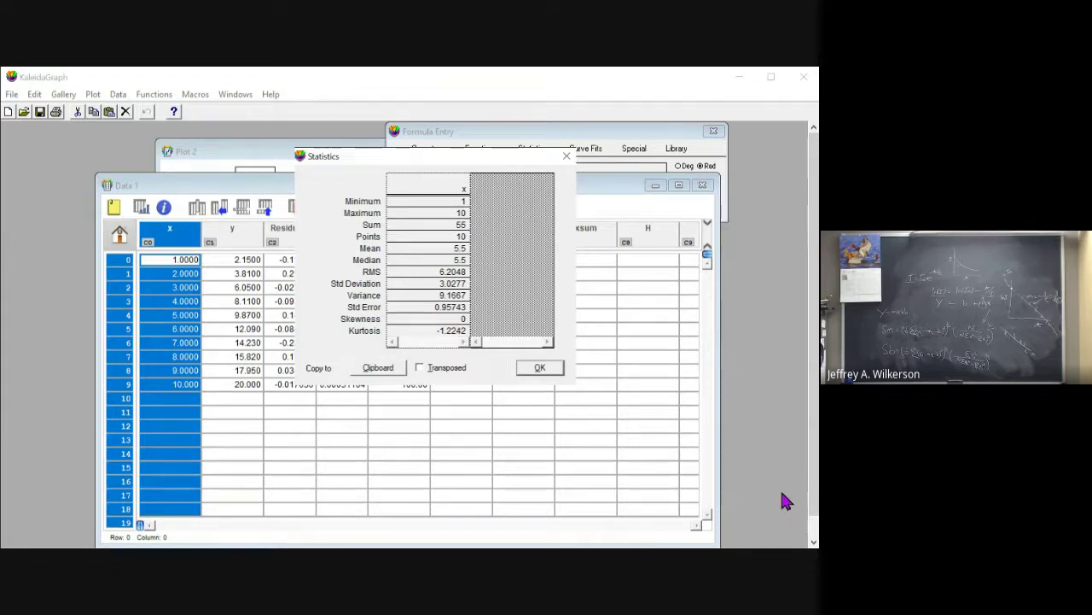
key(Return)
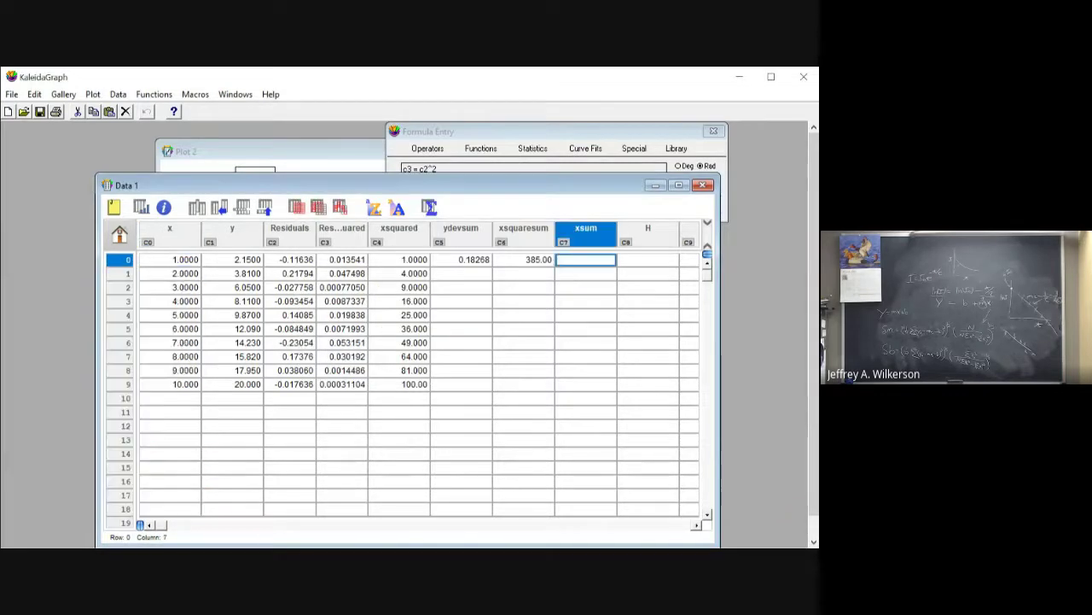
text(55)
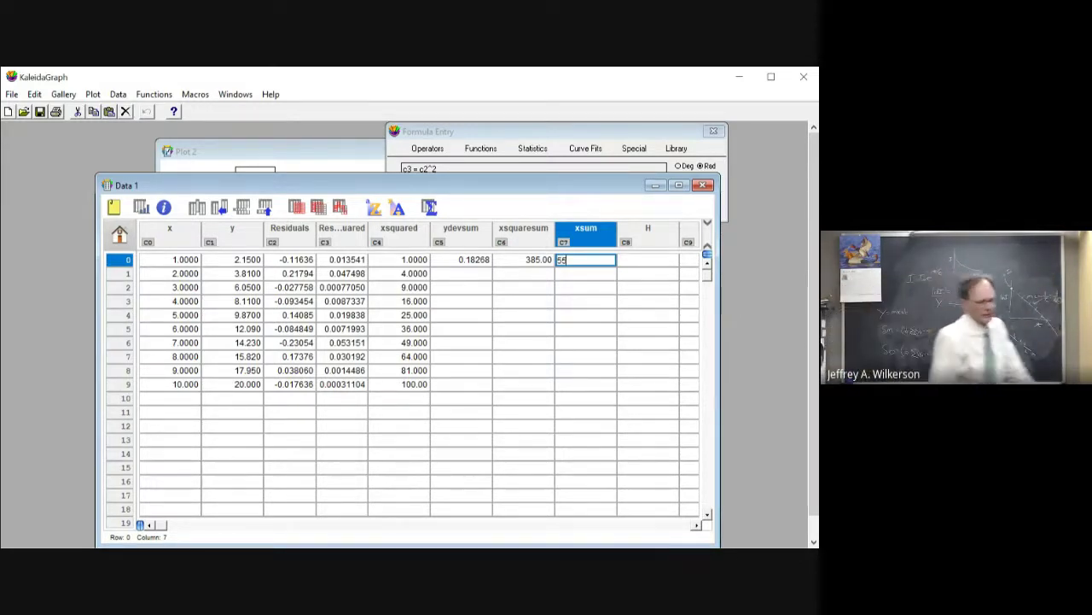
drag(360, 152, 322, 125)
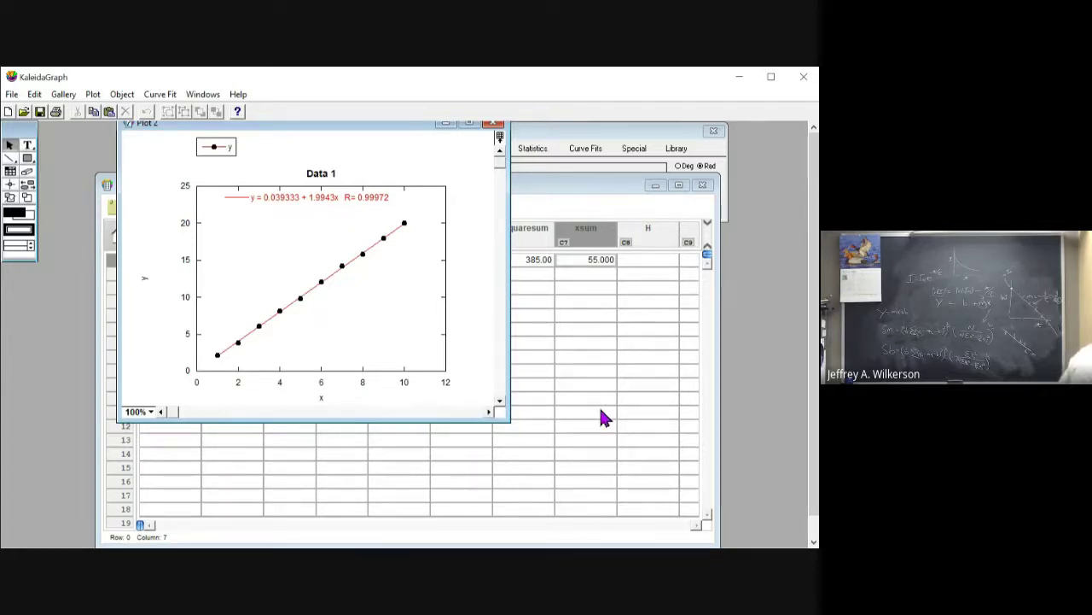
click(585, 259)
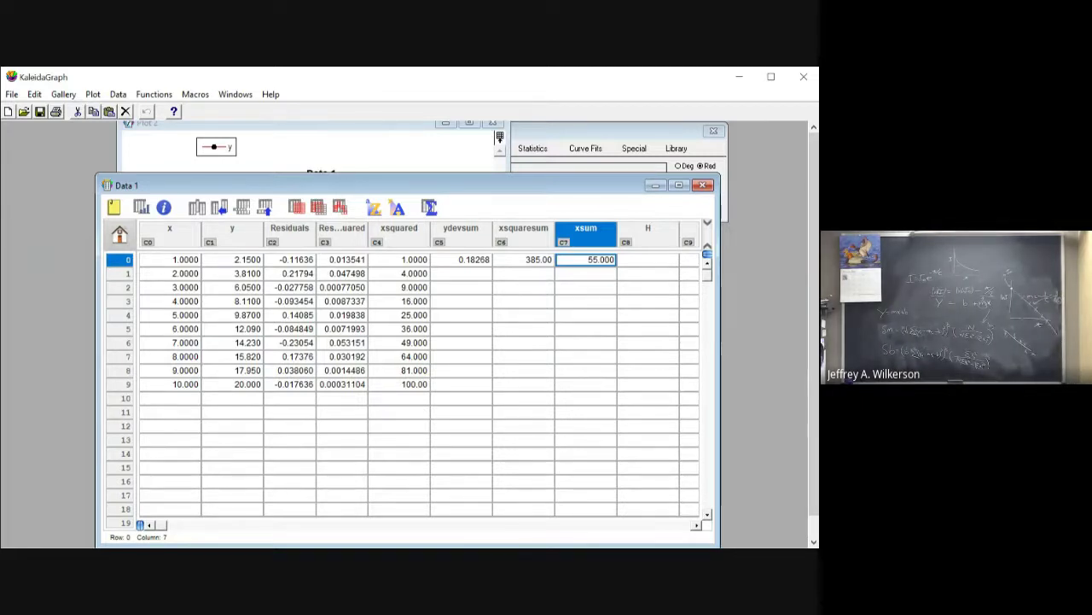
Step: Calculate the slope uncertainty in column H by running the formula c8 =((c5/10)^0.5)*(10/(10*c6-c7^2))
click(611, 131)
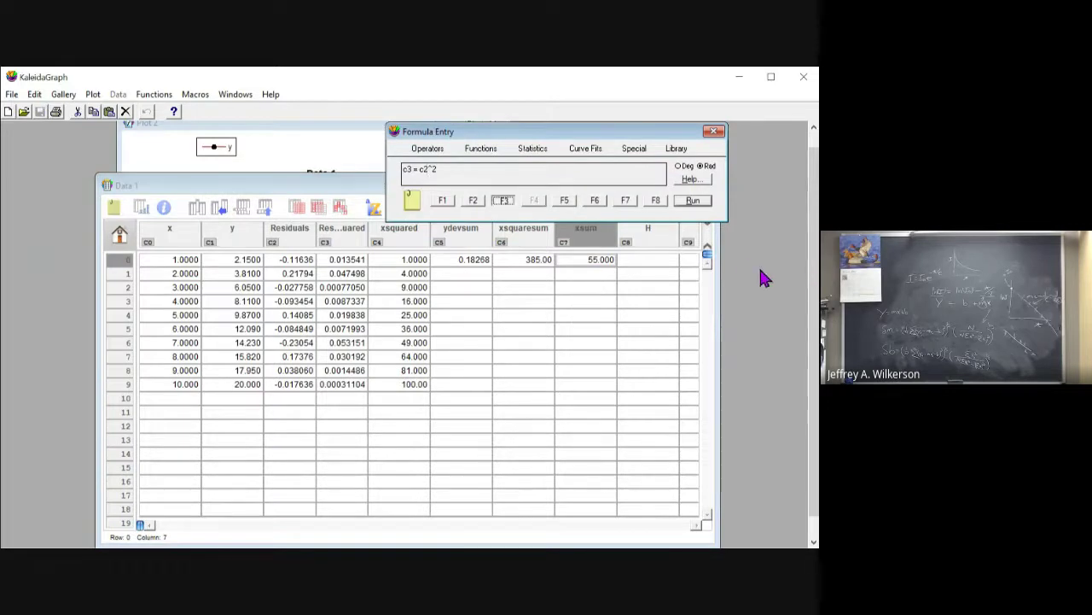
key(Tab)
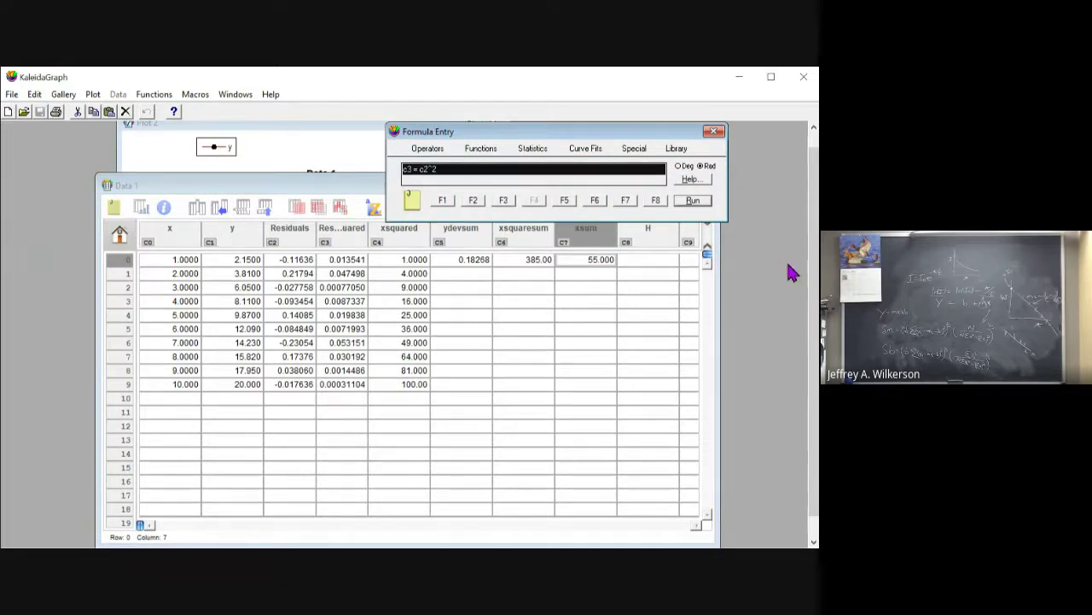
key(BackSpace)
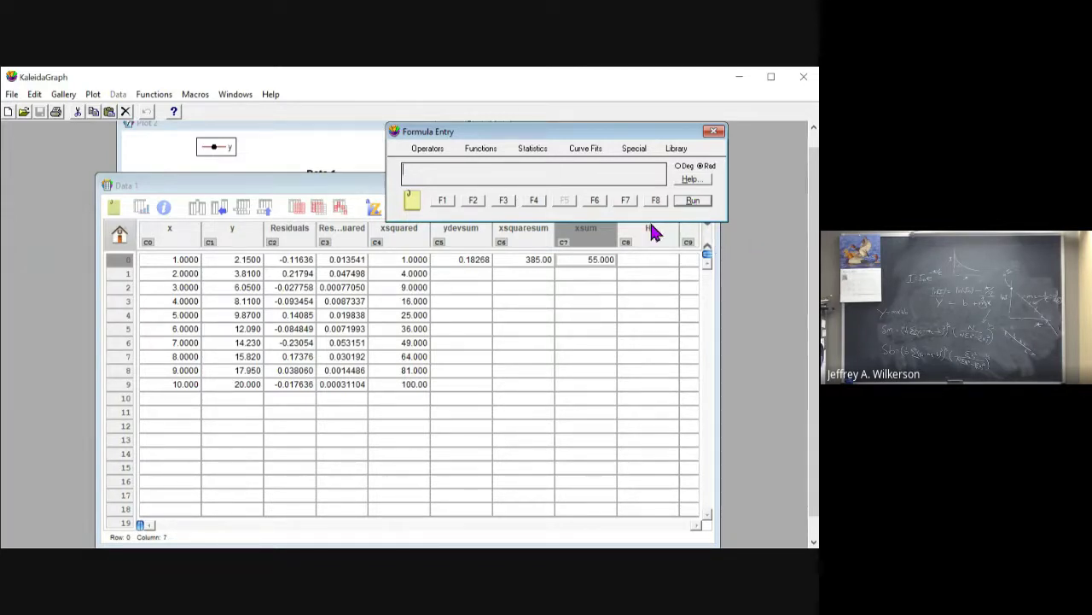
text(8 =(c5/10)
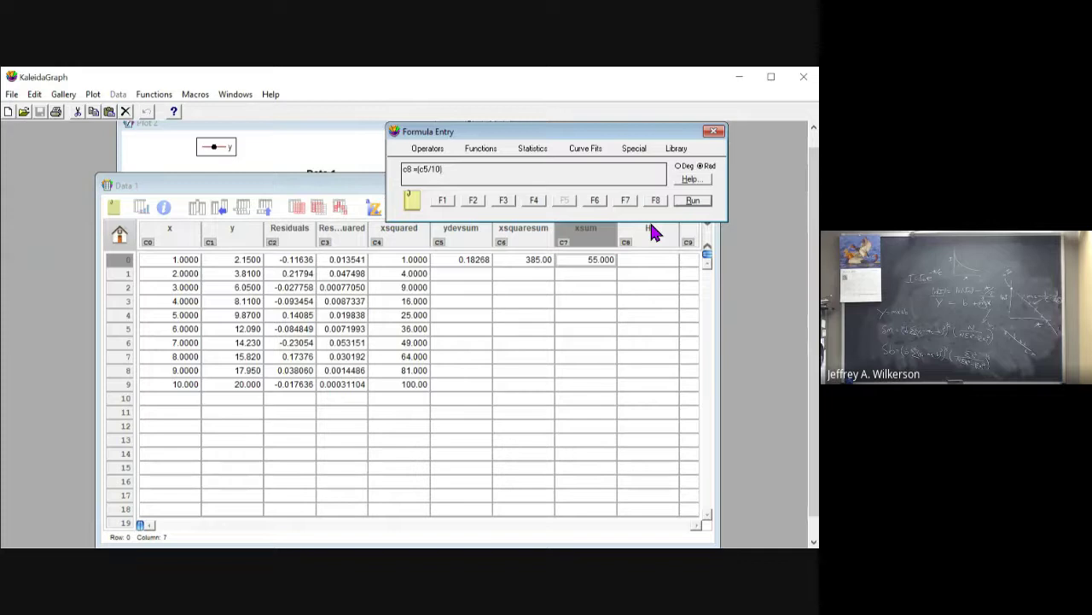
text(^0.5)
text())
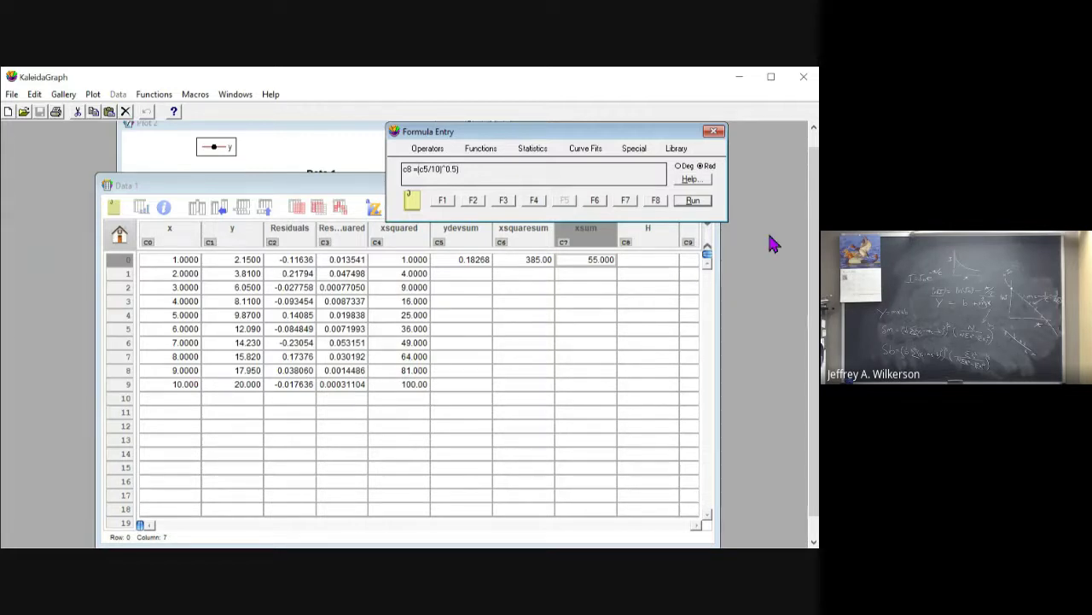
text(()
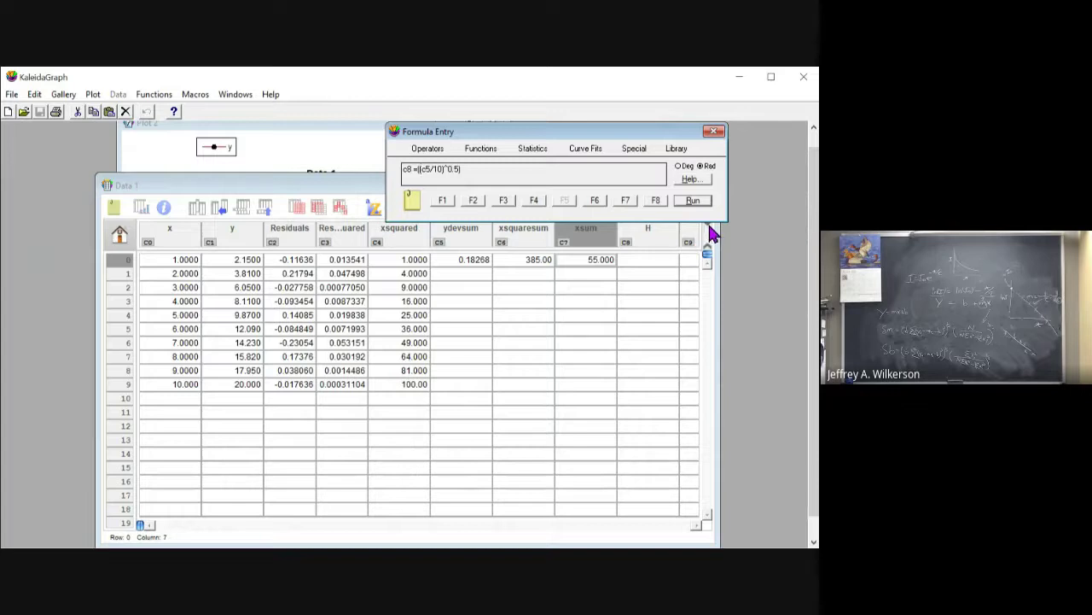
key(End)
text(*)
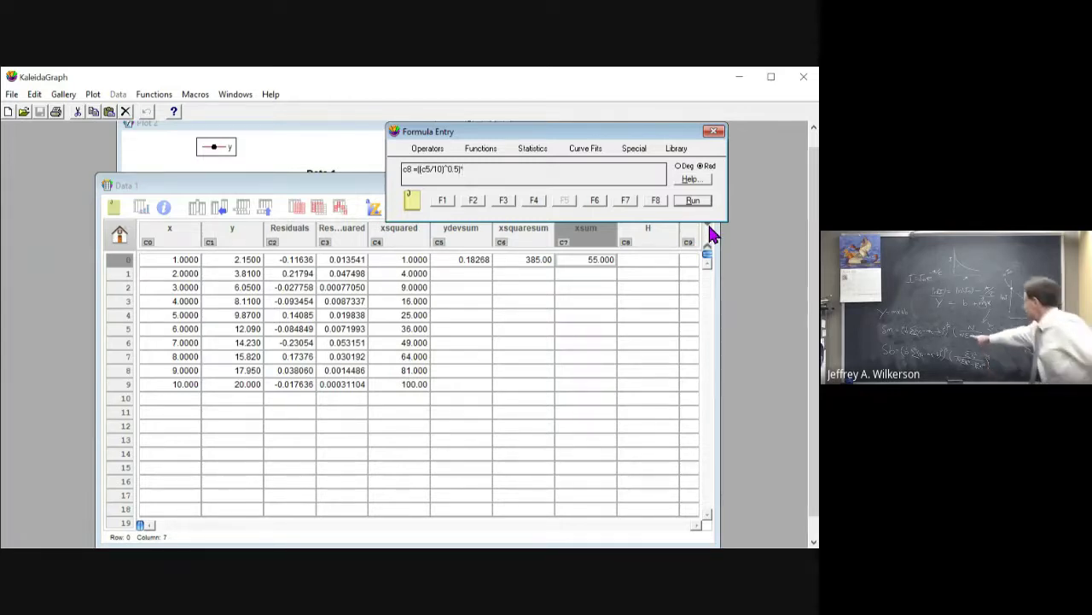
key(BackSpace)
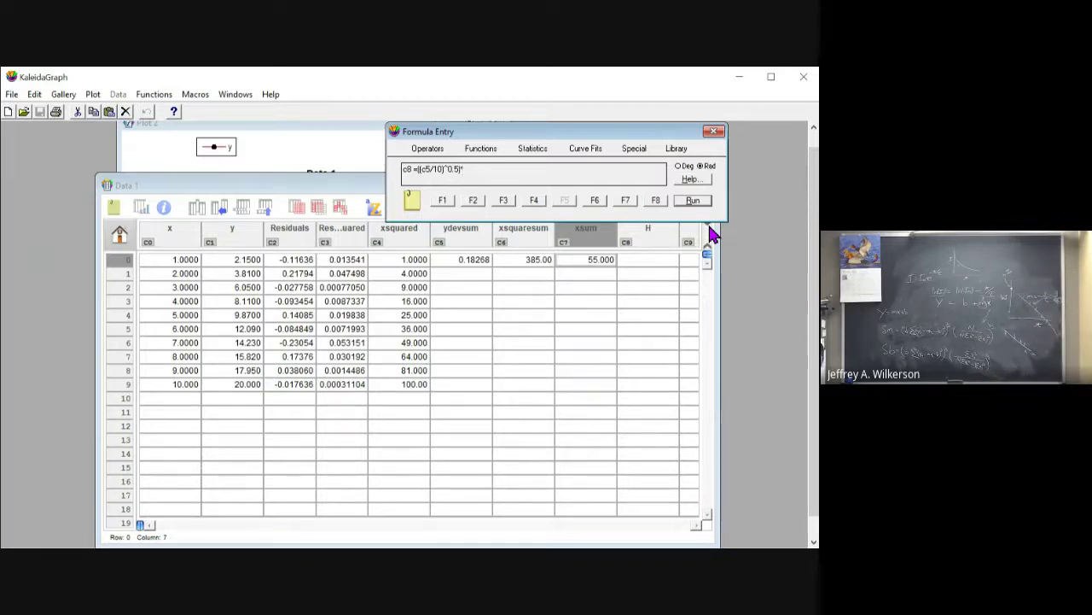
text(*(10/)
text(0*c6)
text(-c7^2))
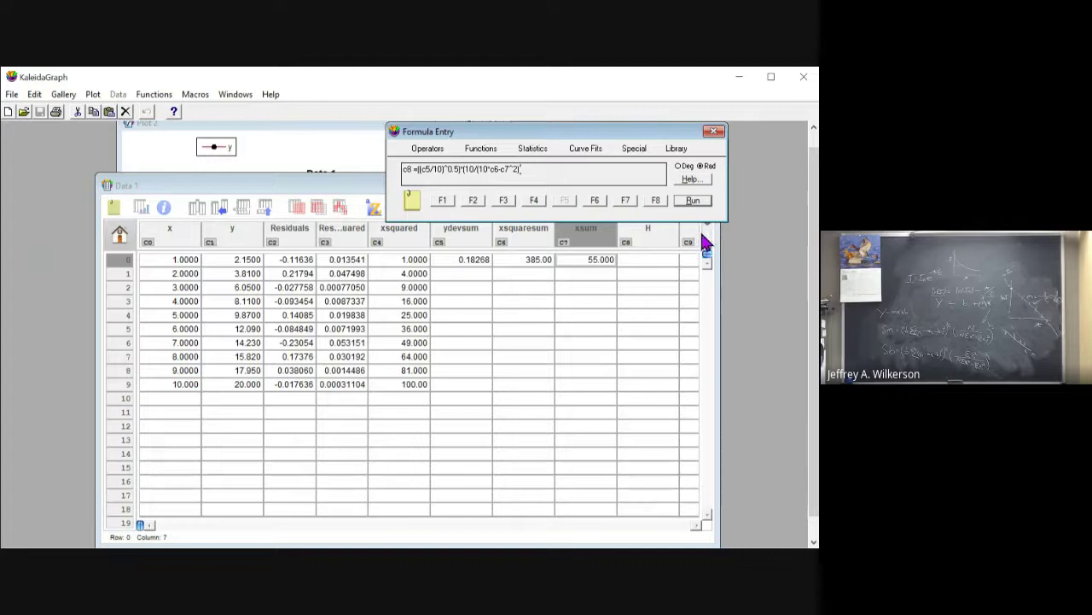
text())
key(Return)
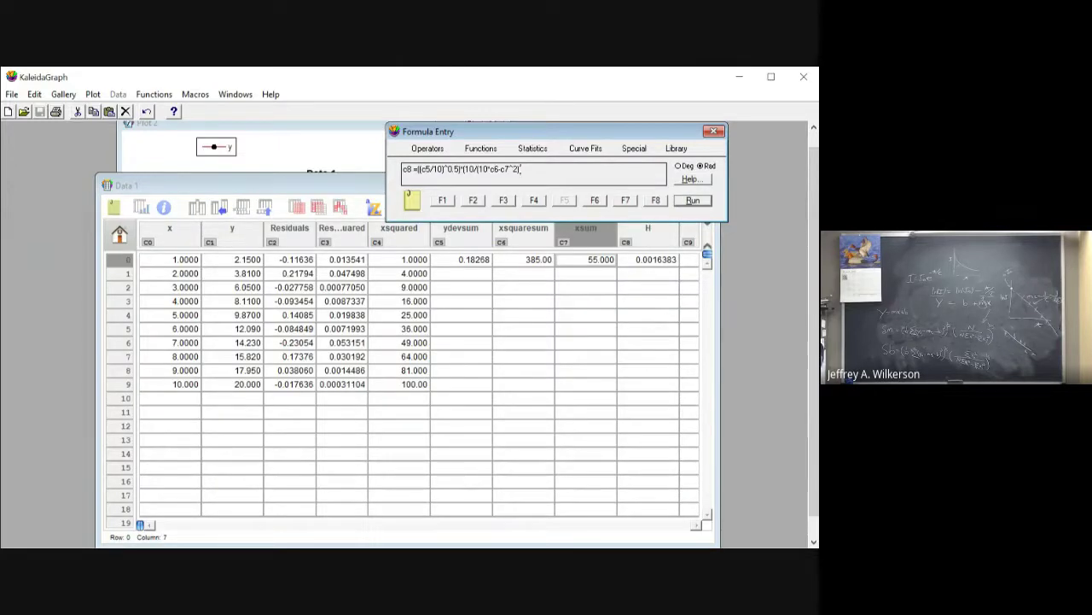
Step: Compare the fitted line equation in the plot with the calculated value in column H, moving the Formula Entry window aside
click(365, 150)
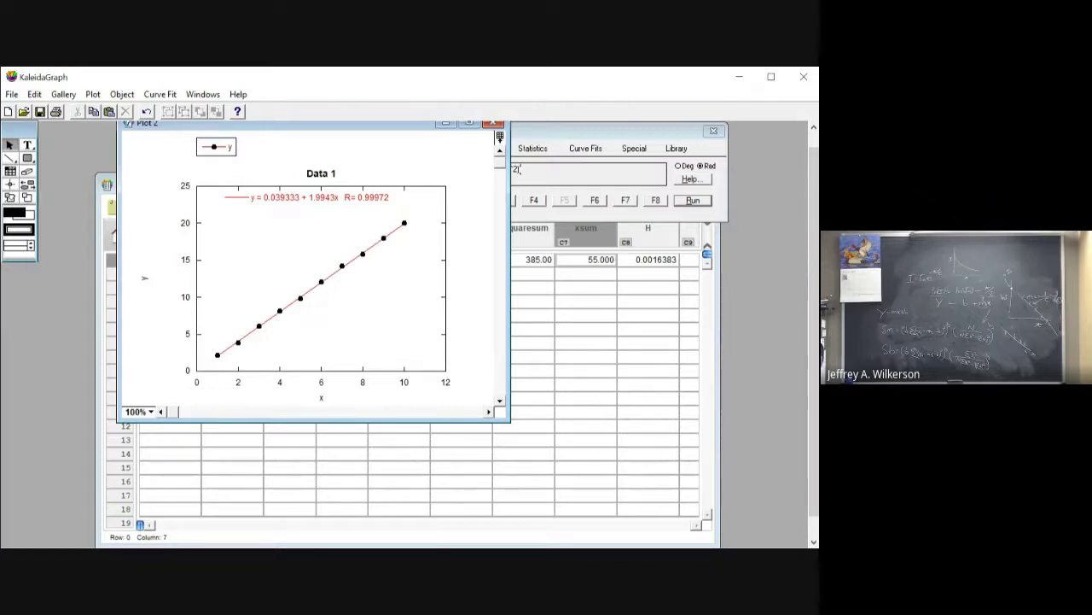
drag(611, 131, 634, 124)
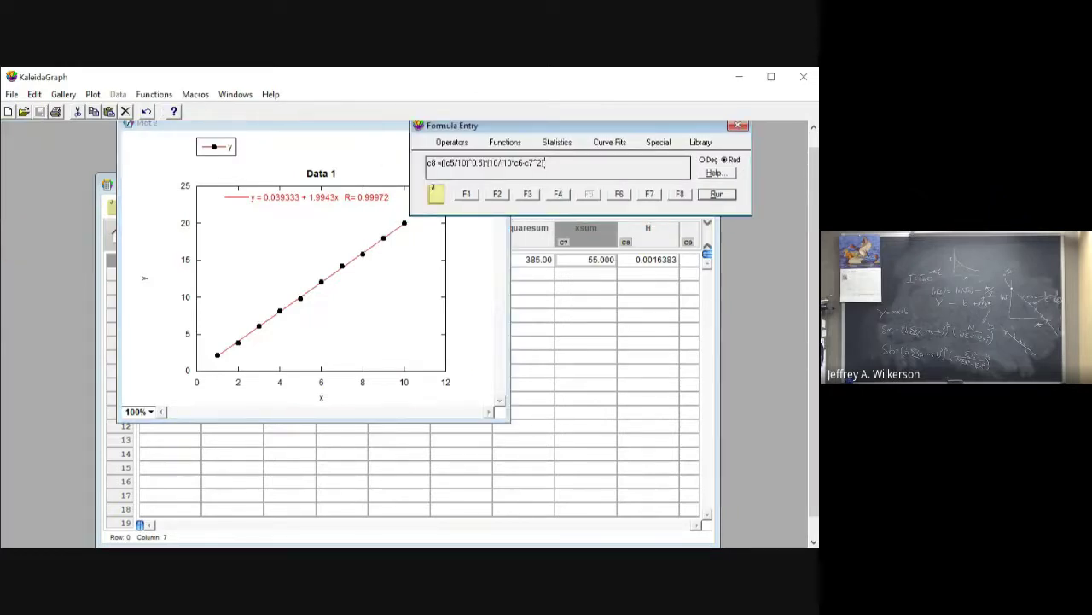
click(647, 259)
click(648, 260)
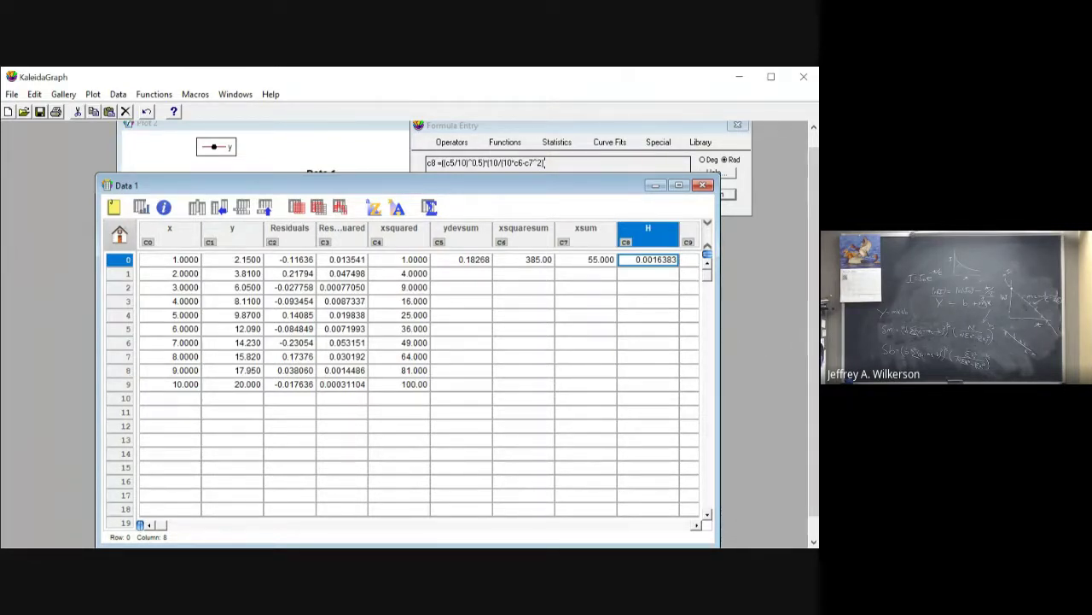
Step: Return to the Formula Entry window and examine the c8 formula against the uncertainty equation
click(597, 162)
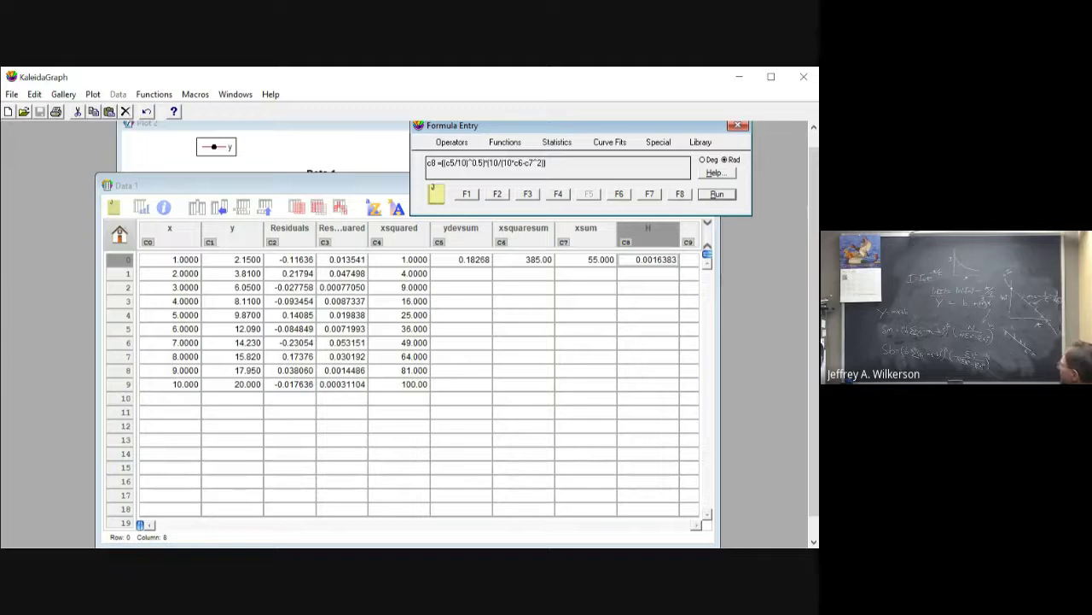
text())
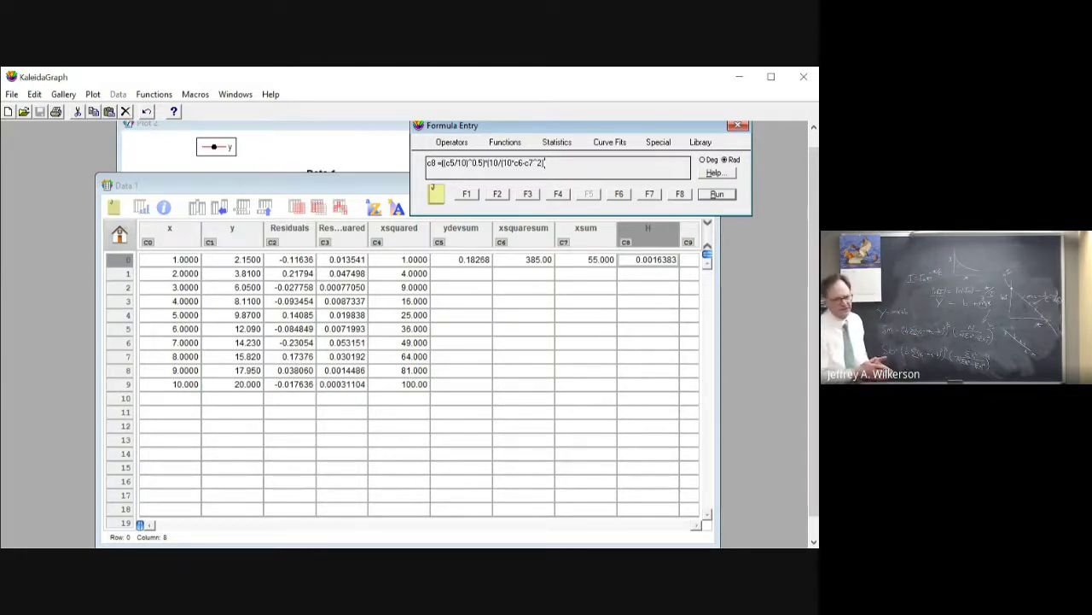
text())
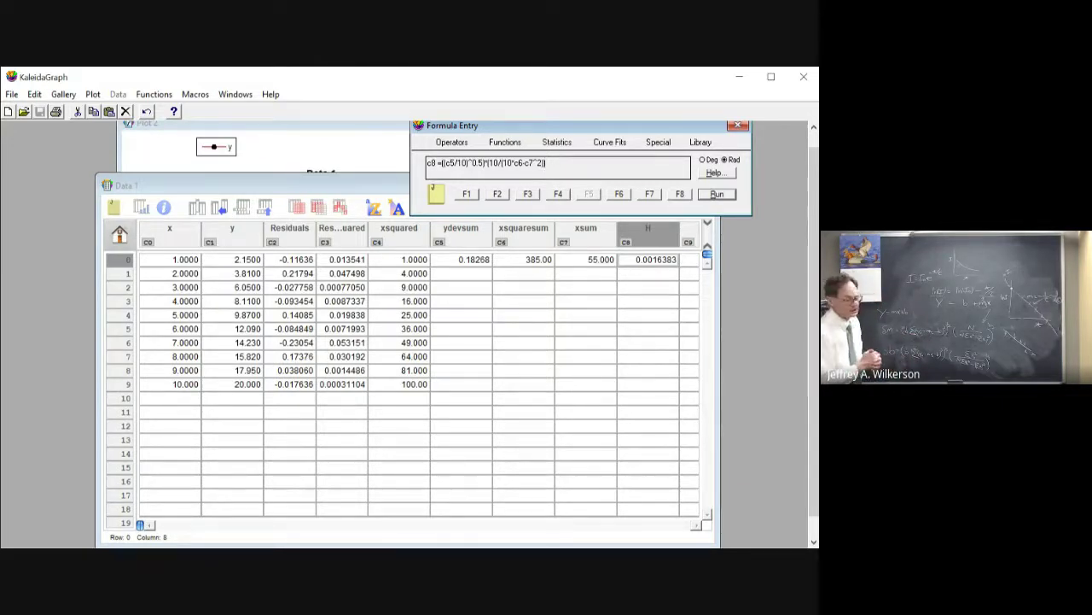